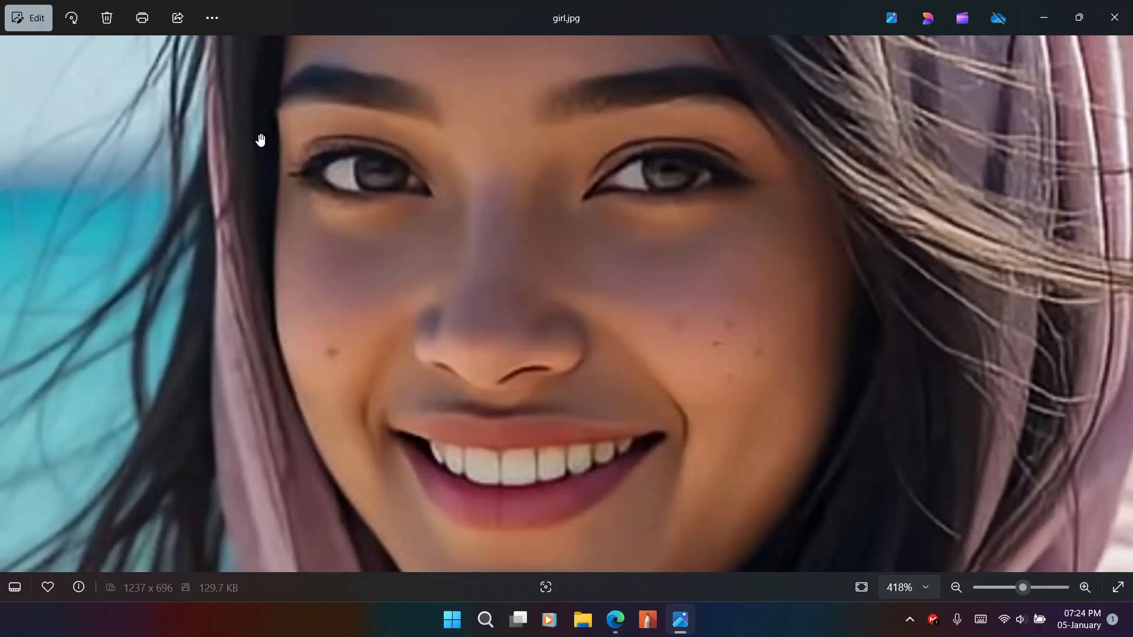
- Open girl.jpg for editing and rotate it counterclockwise through a full turn in 90-degree increments
click(23, 16)
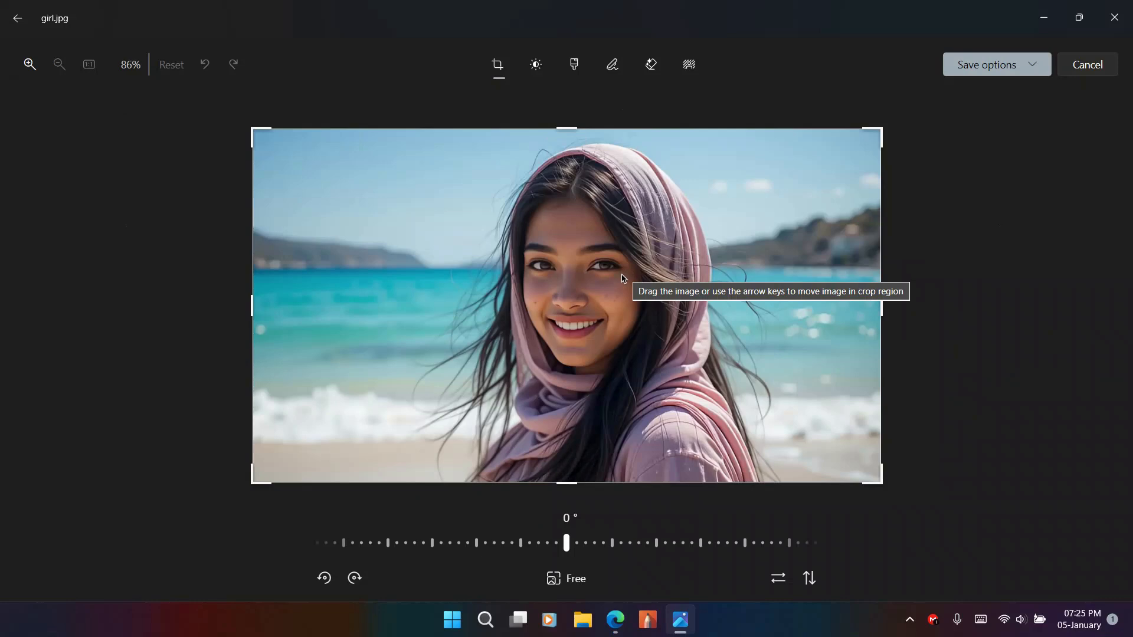
click(326, 579)
click(326, 578)
click(325, 578)
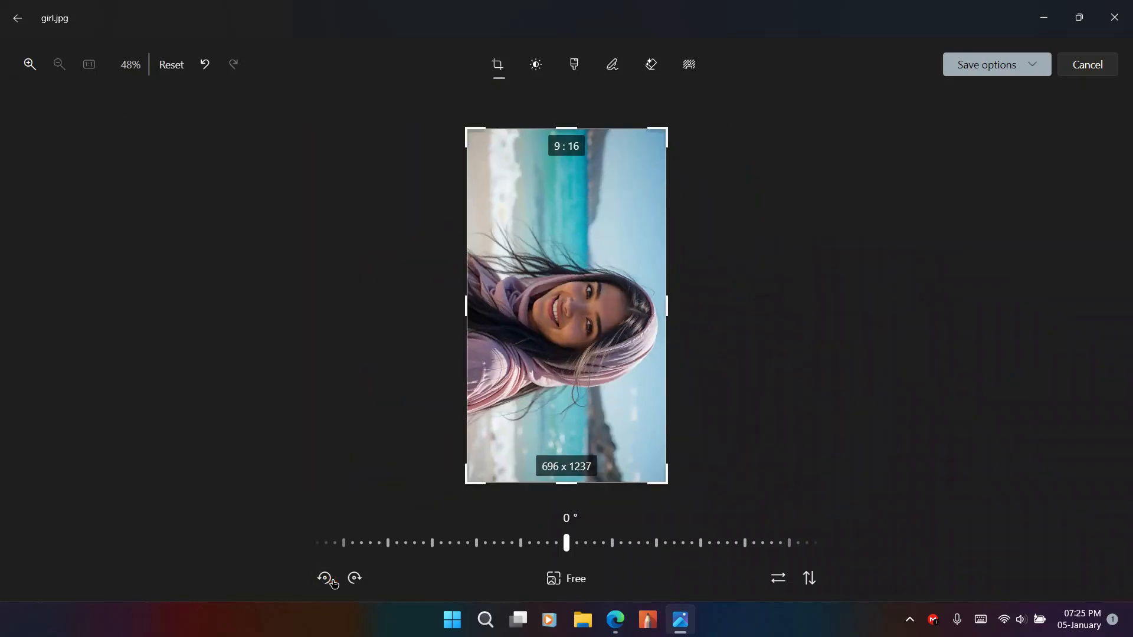
click(328, 580)
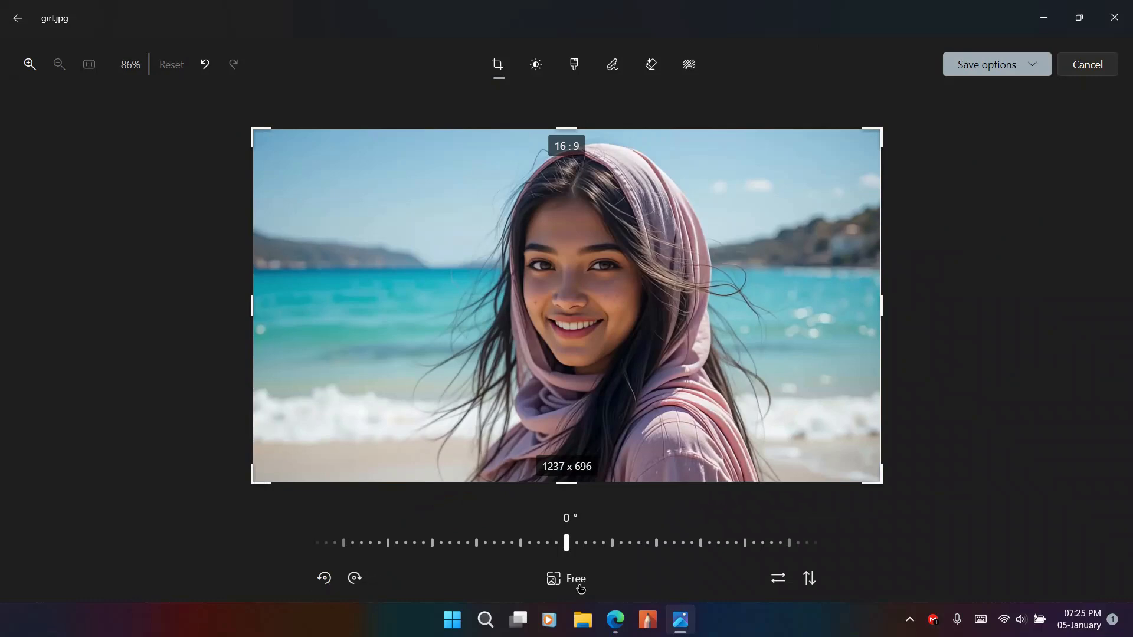
- Flip the photo horizontally and back, and flip it vertically and back
click(778, 578)
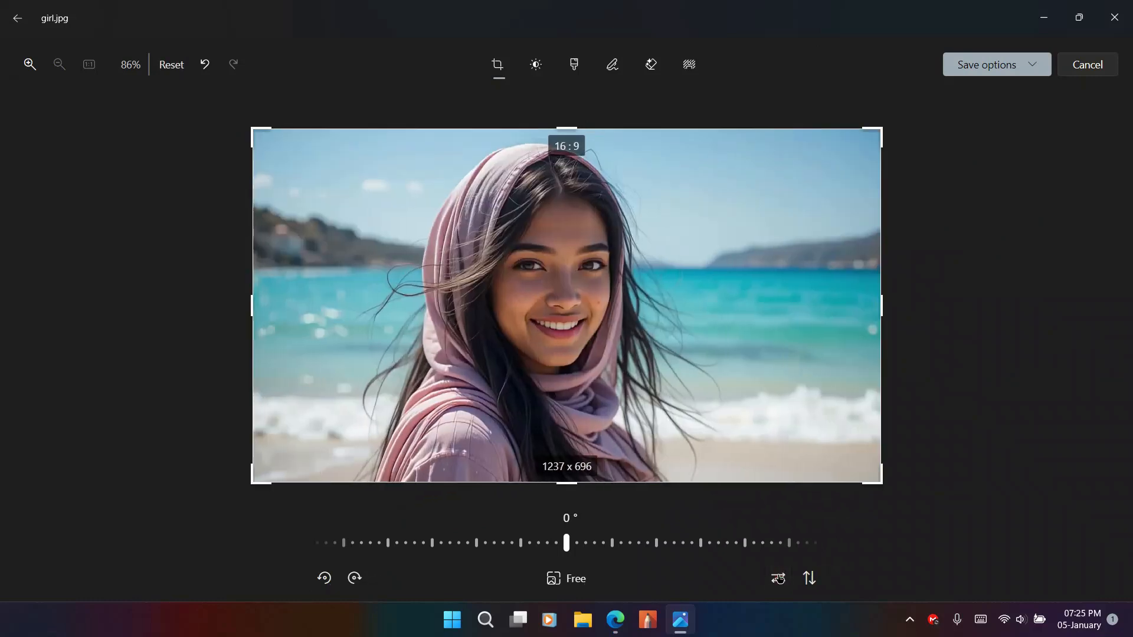
click(779, 578)
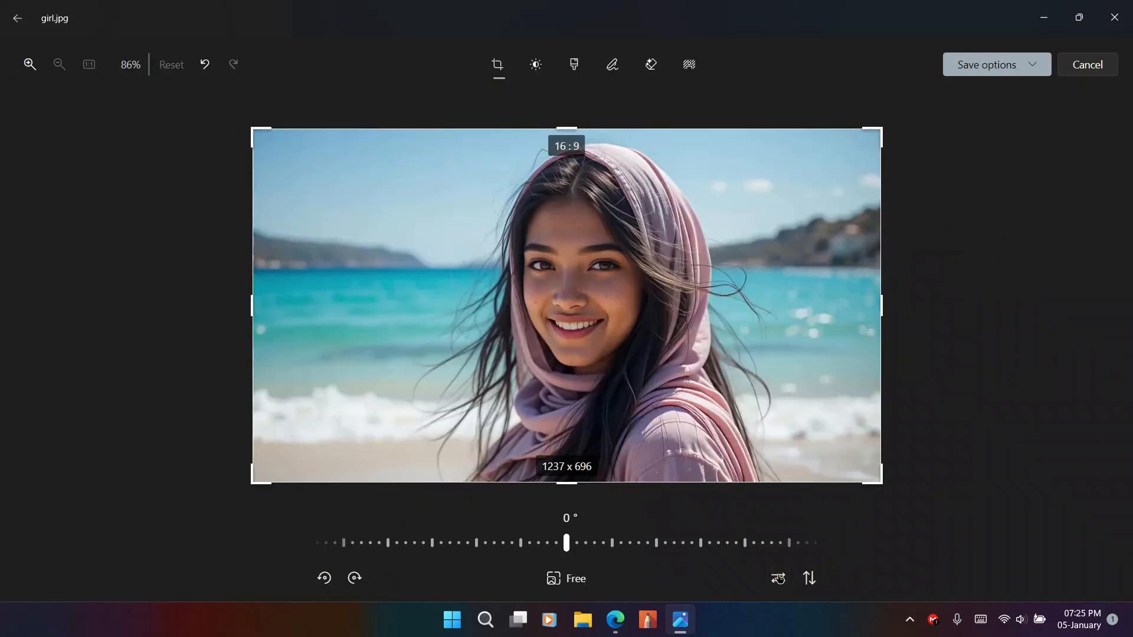
click(810, 578)
click(811, 577)
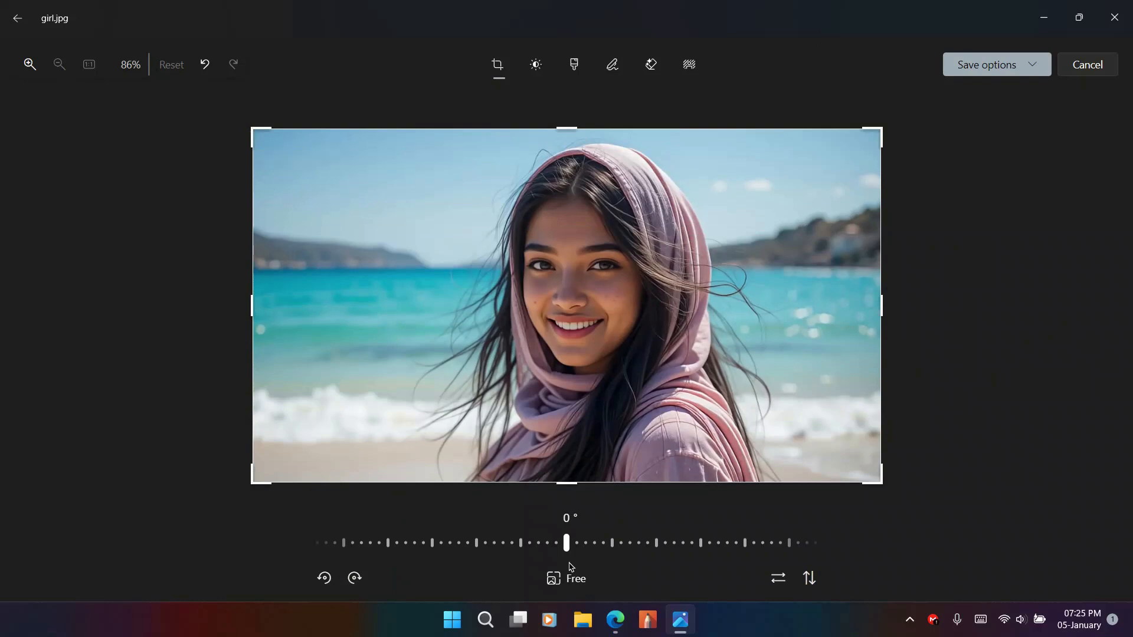
- Crop the photo around the woman to about 567 x 646 pixels and apply the 16:9 aspect ratio to the crop
drag(250, 129, 450, 132)
drag(787, 486, 640, 477)
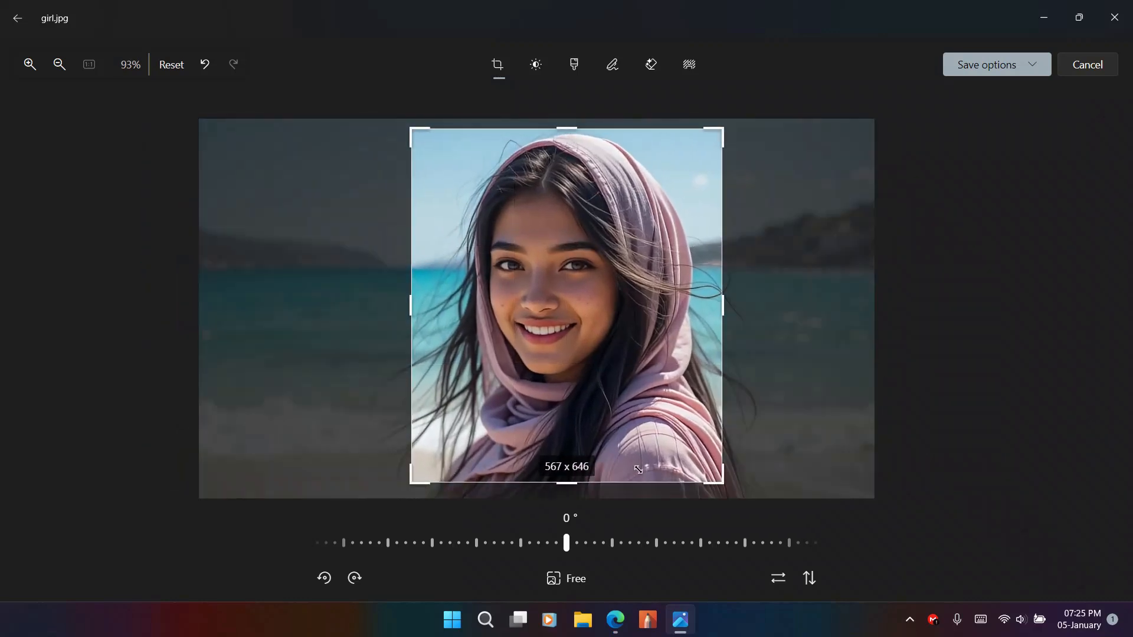
click(568, 581)
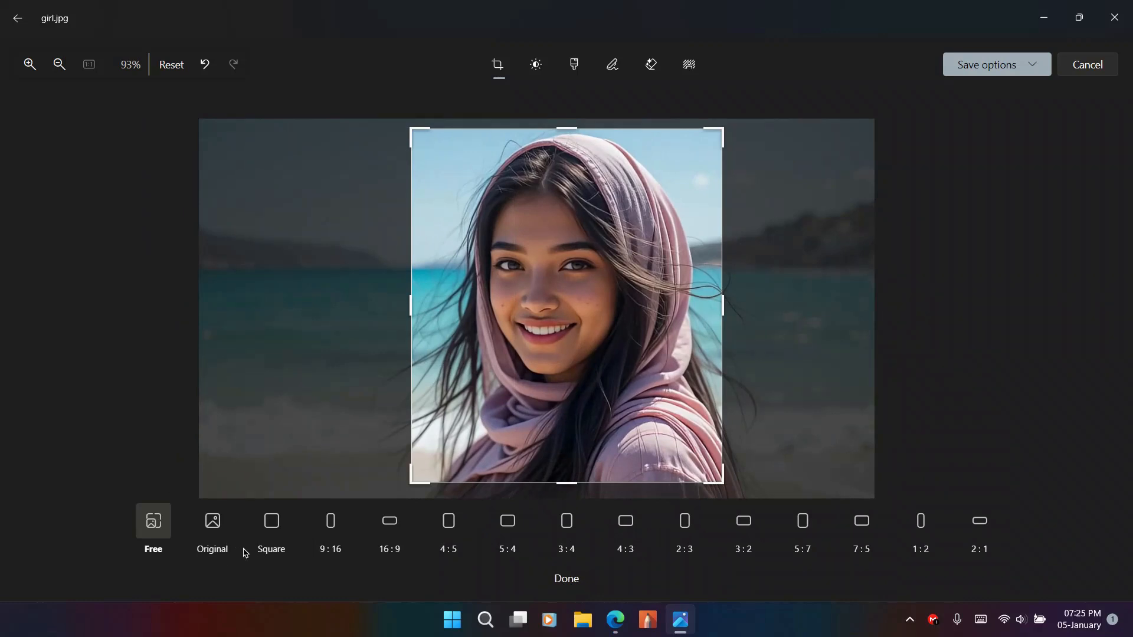
click(389, 525)
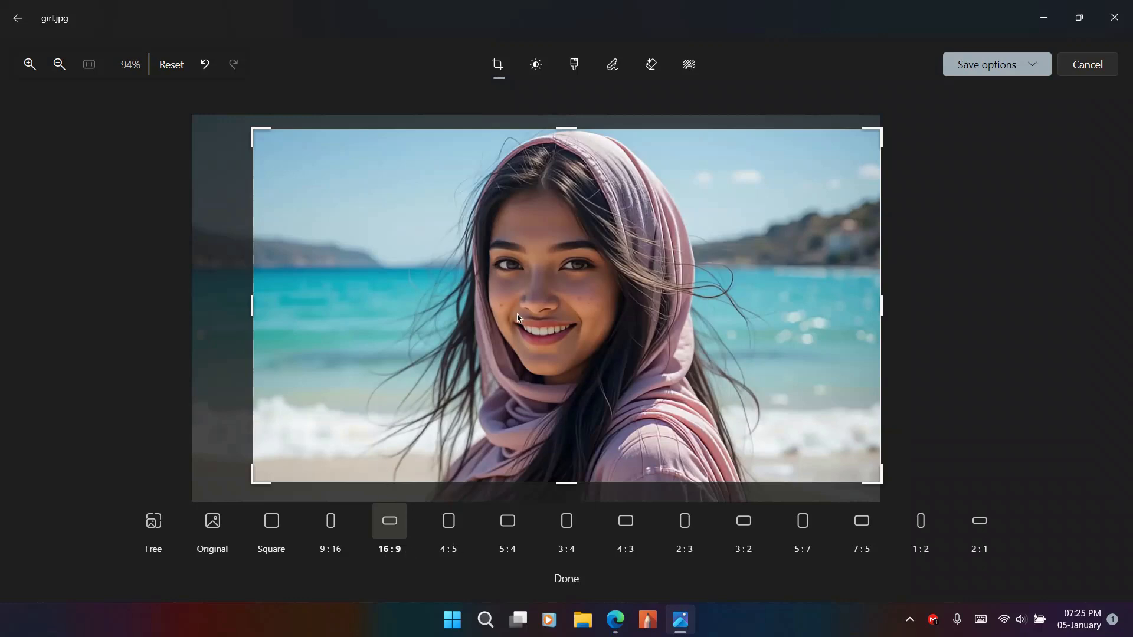
- Adjust the photo's light: Brightness 4, Exposure -65, Contrast -4, Highlights 48 and Shadows 79
click(534, 73)
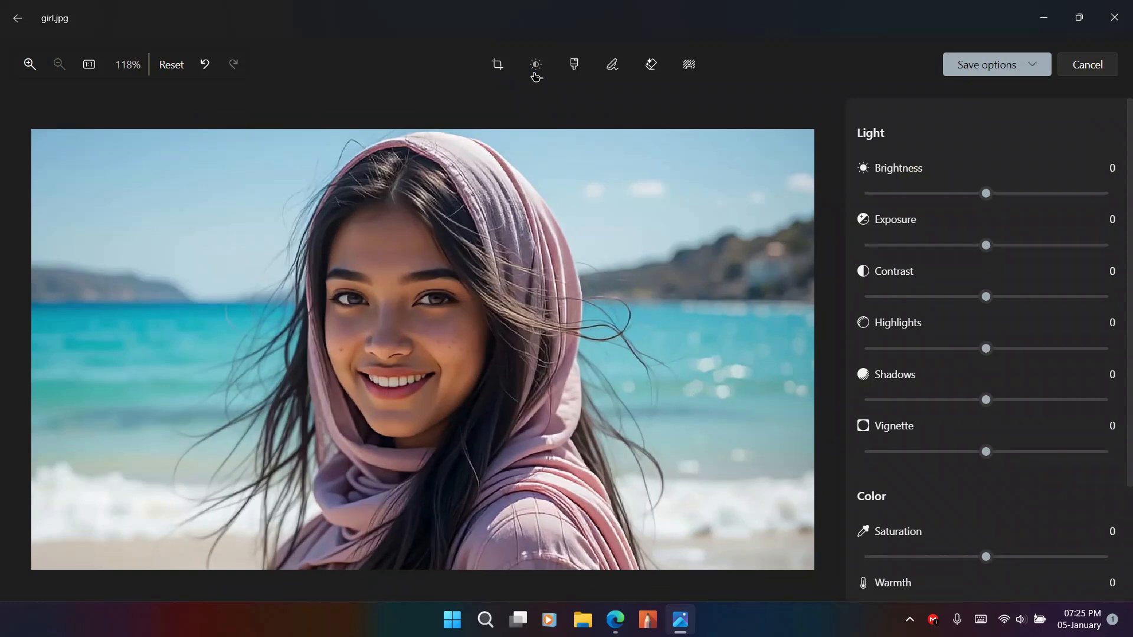
drag(990, 195, 996, 193)
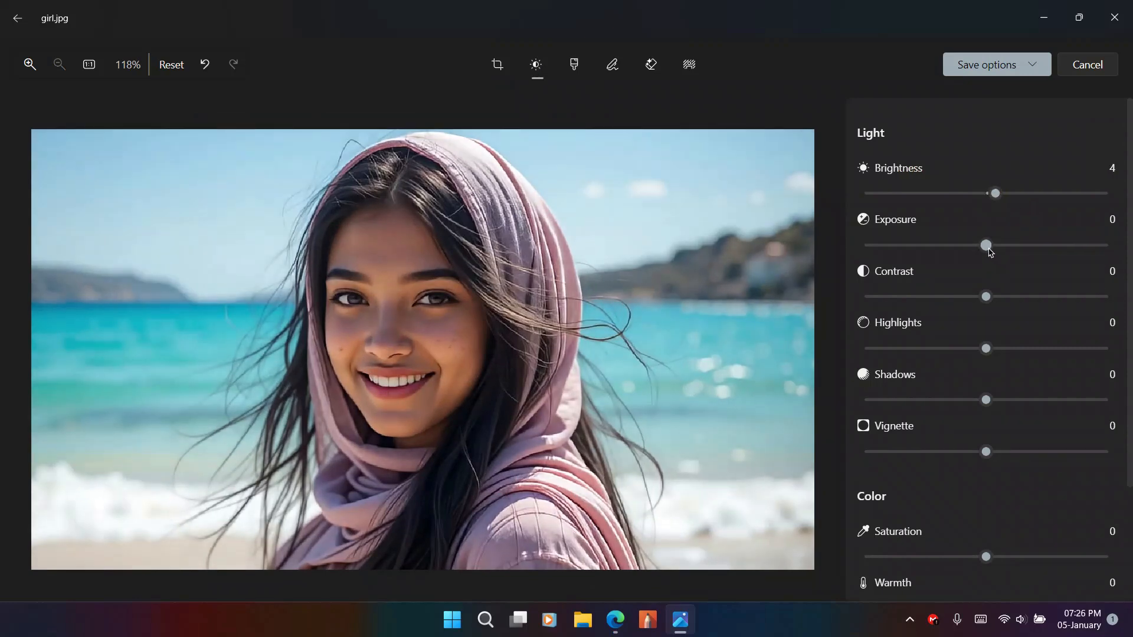
drag(990, 250, 905, 245)
mouse_move(985, 296)
mouse_down()
mouse_move(1025, 297)
mouse_move(977, 297)
mouse_up()
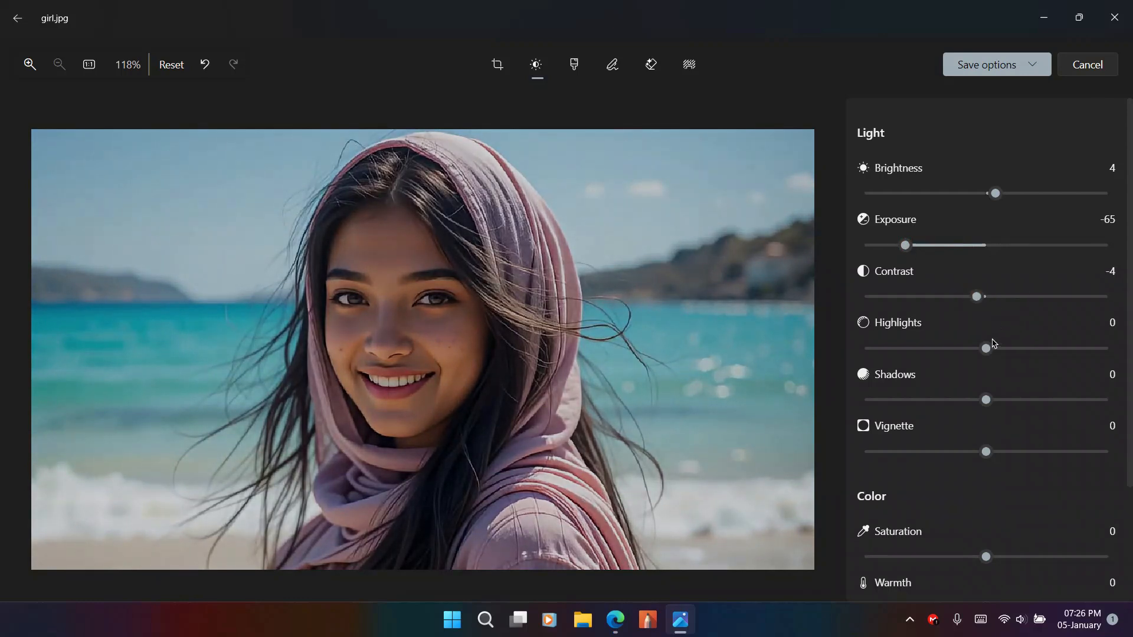
drag(985, 348, 1048, 349)
drag(986, 400, 1084, 394)
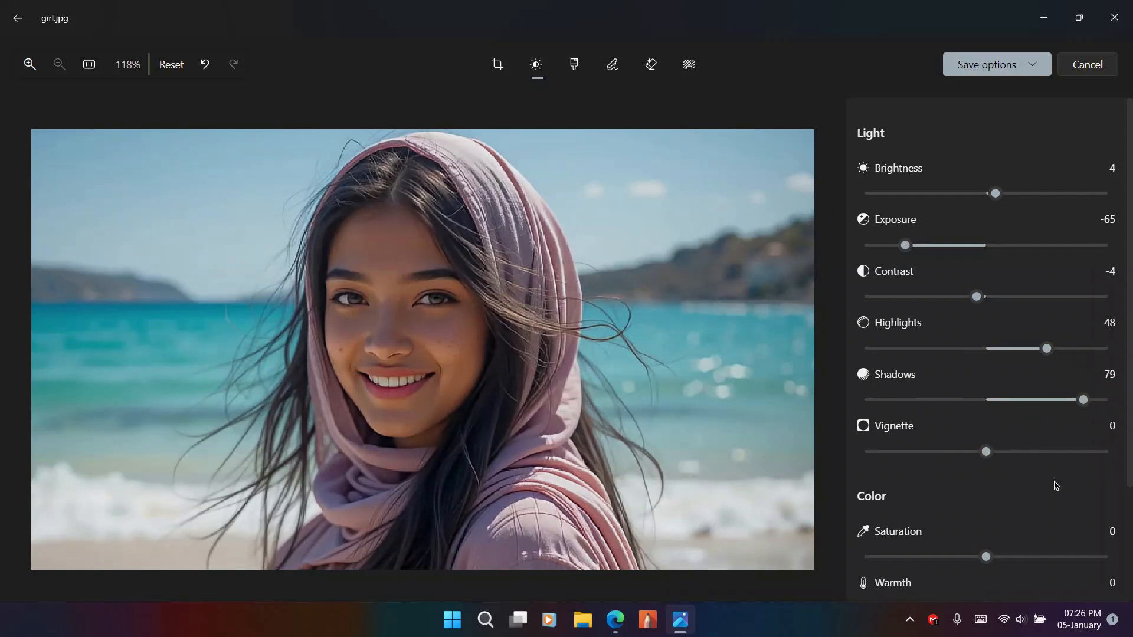
- Adjust the photo's color by setting Saturation to 7 and Warmth to -14
drag(1131, 402, 1130, 476)
mouse_move(987, 462)
mouse_down()
mouse_move(1026, 461)
mouse_move(1000, 464)
mouse_up()
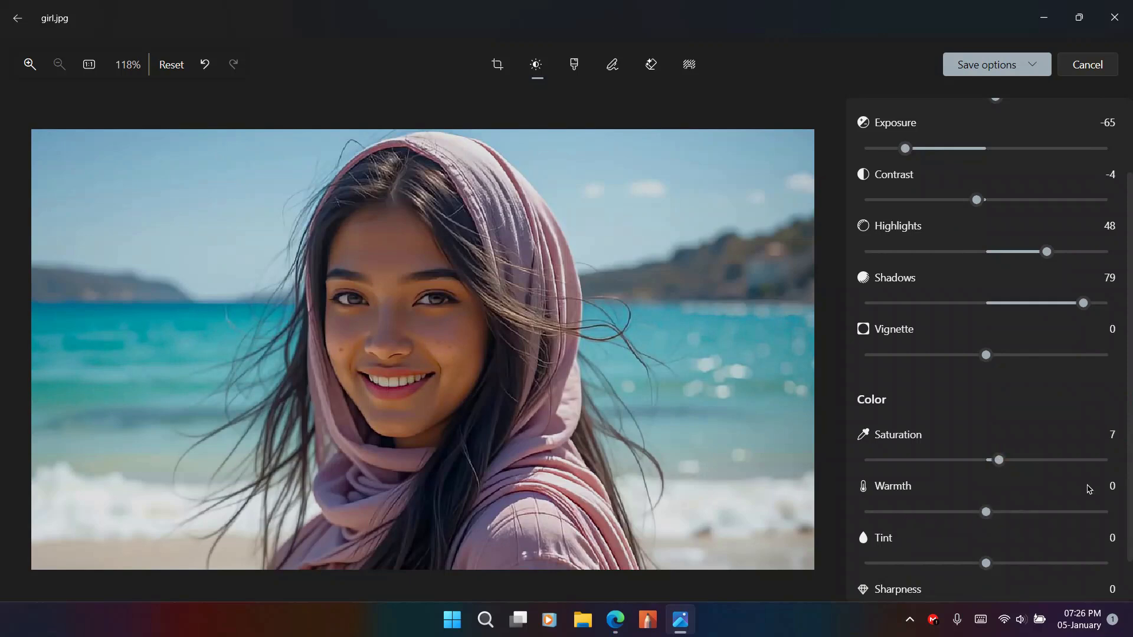
mouse_move(986, 512)
mouse_down()
mouse_move(950, 516)
mouse_move(967, 514)
mouse_up()
drag(966, 512, 966, 512)
scroll(996, 551, down, 1)
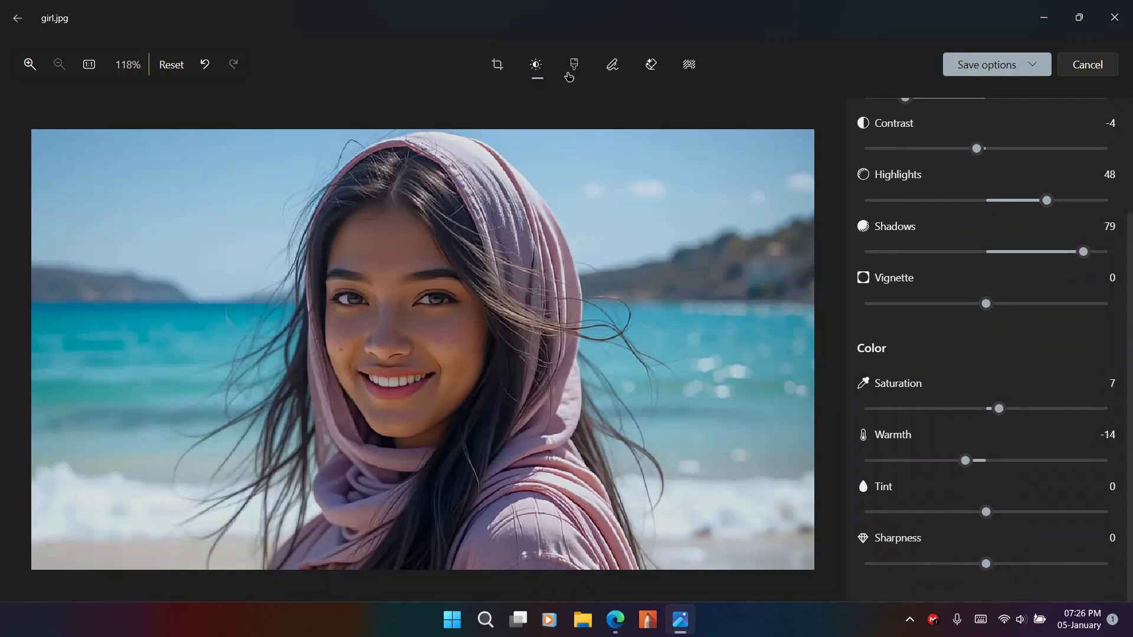
scroll(987, 324, up, 3)
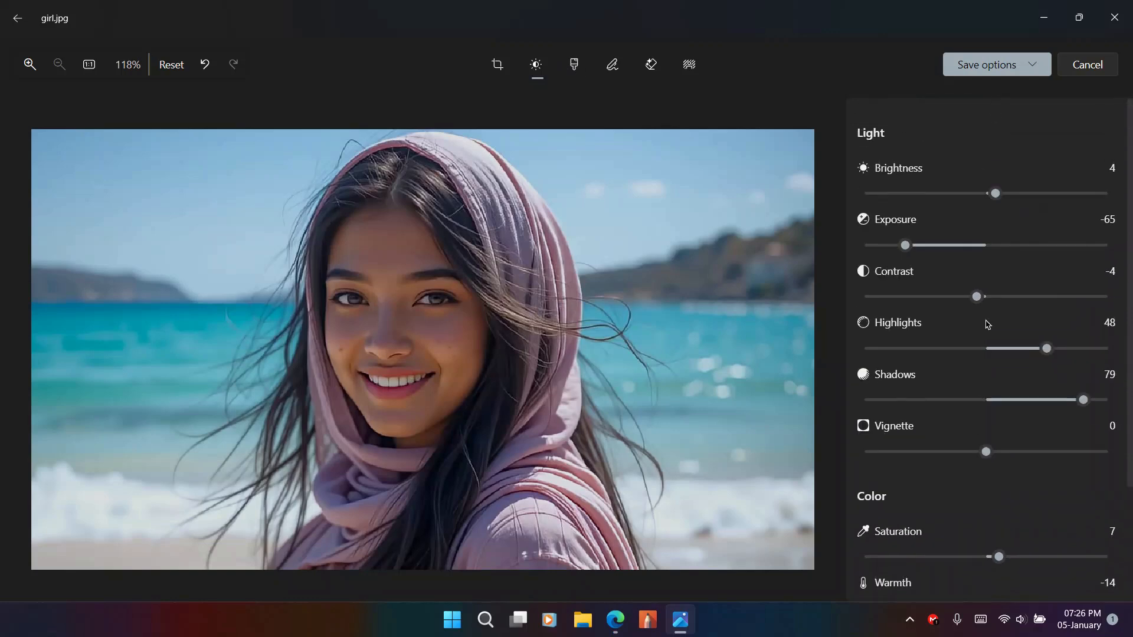
- Try the Radiate filter on the photo and return to the Original look
click(574, 64)
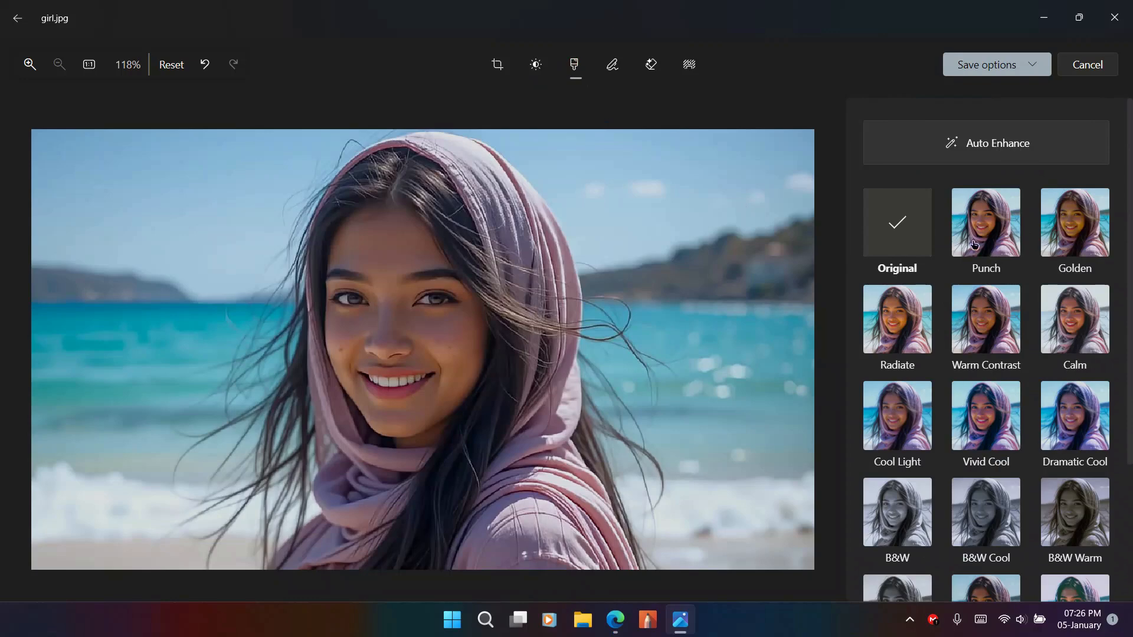
click(907, 333)
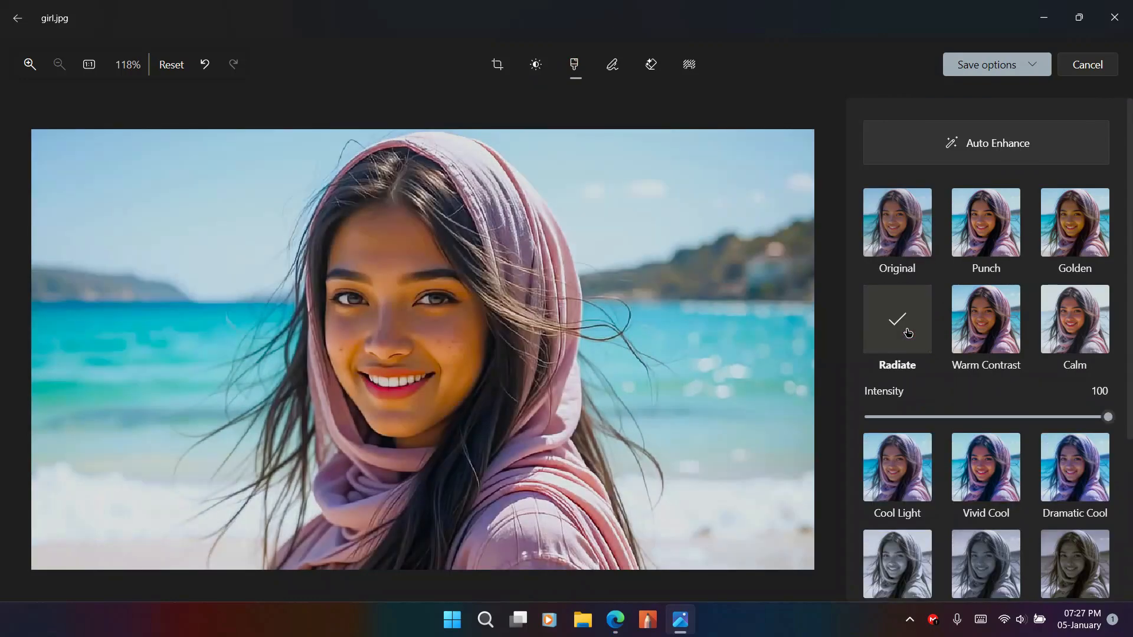
click(894, 237)
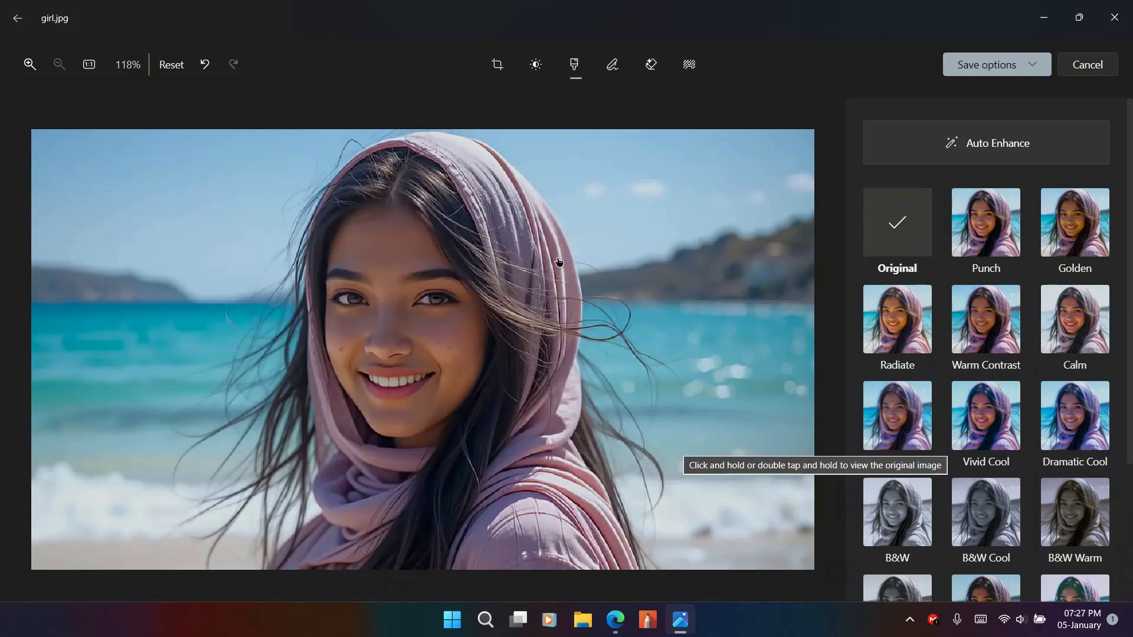
- Draw a freehand blue pen scribble over the sea, sky and part of the face, and undo it
click(614, 69)
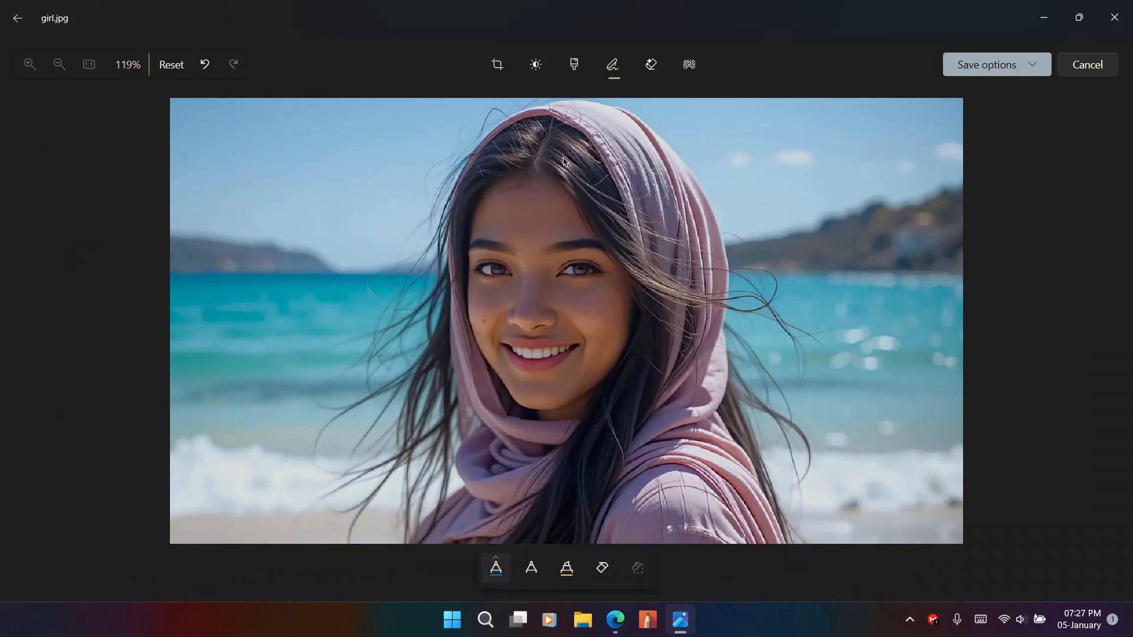
mouse_move(292, 143)
mouse_down()
mouse_move(448, 242)
mouse_move(378, 363)
mouse_move(272, 300)
mouse_up()
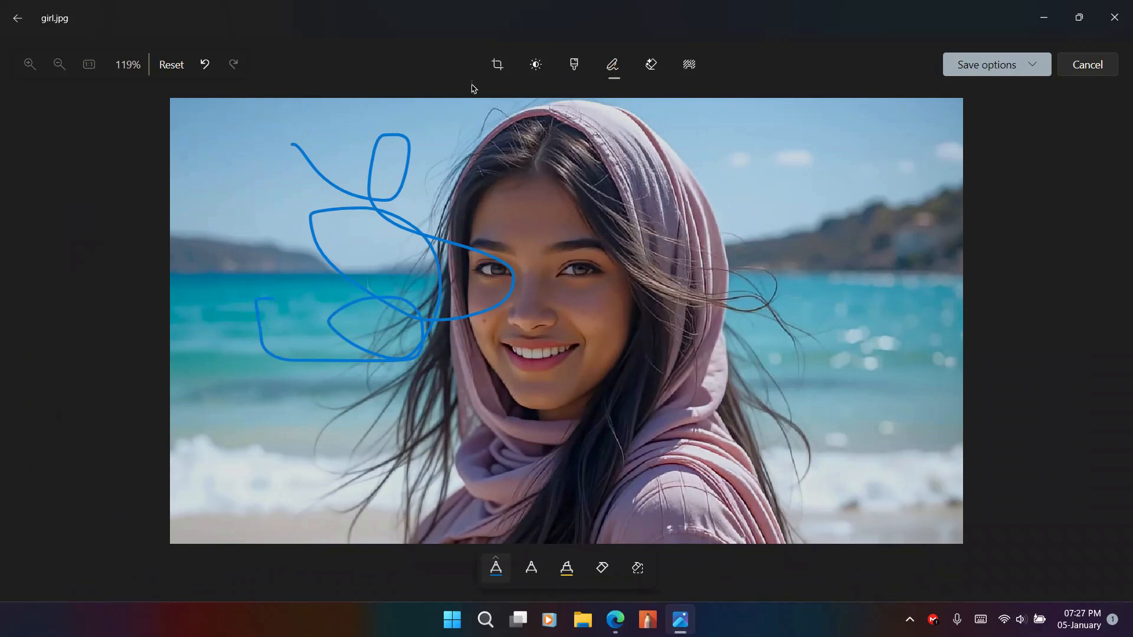
click(204, 64)
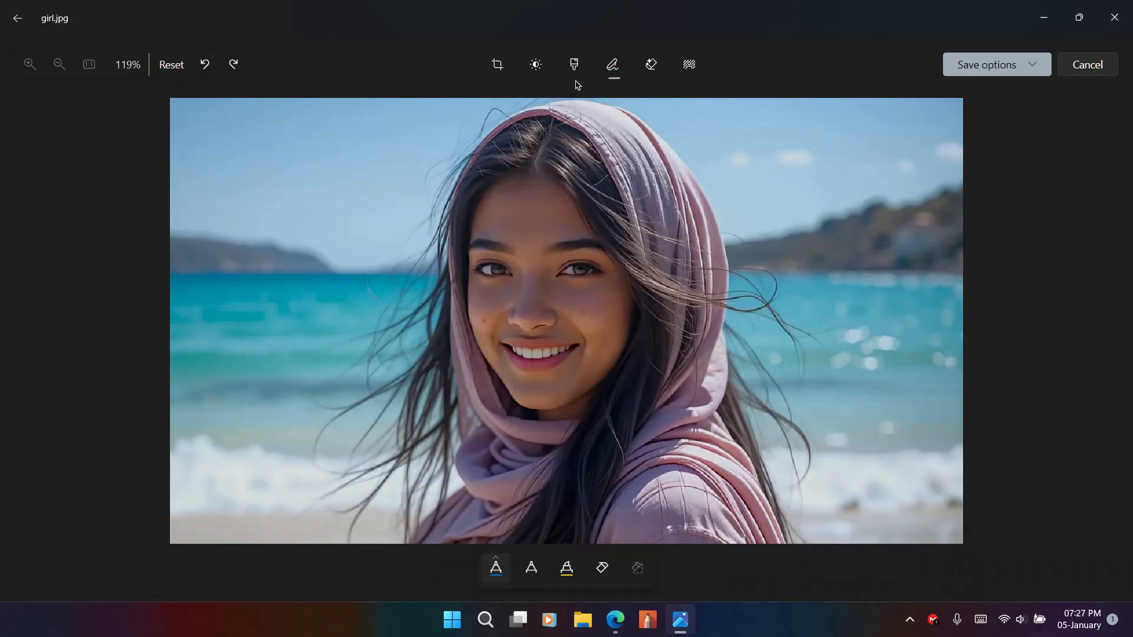
- Remove the dark mole on the cheek nearest the scarf's inner edge with Generative Erase
click(657, 67)
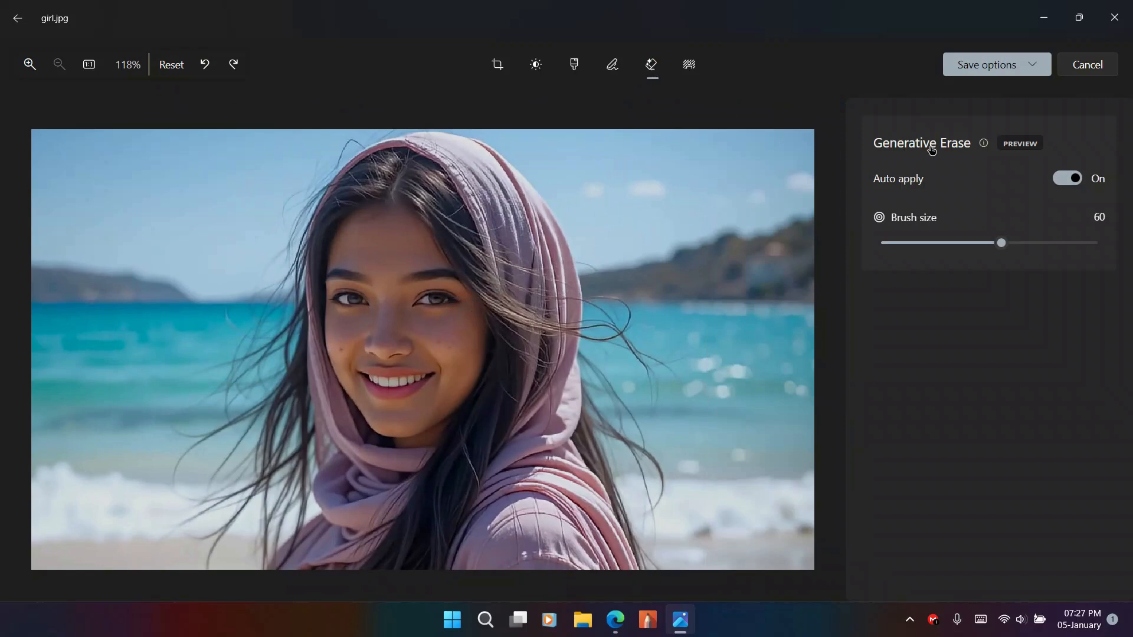
scroll(371, 351, up, 10)
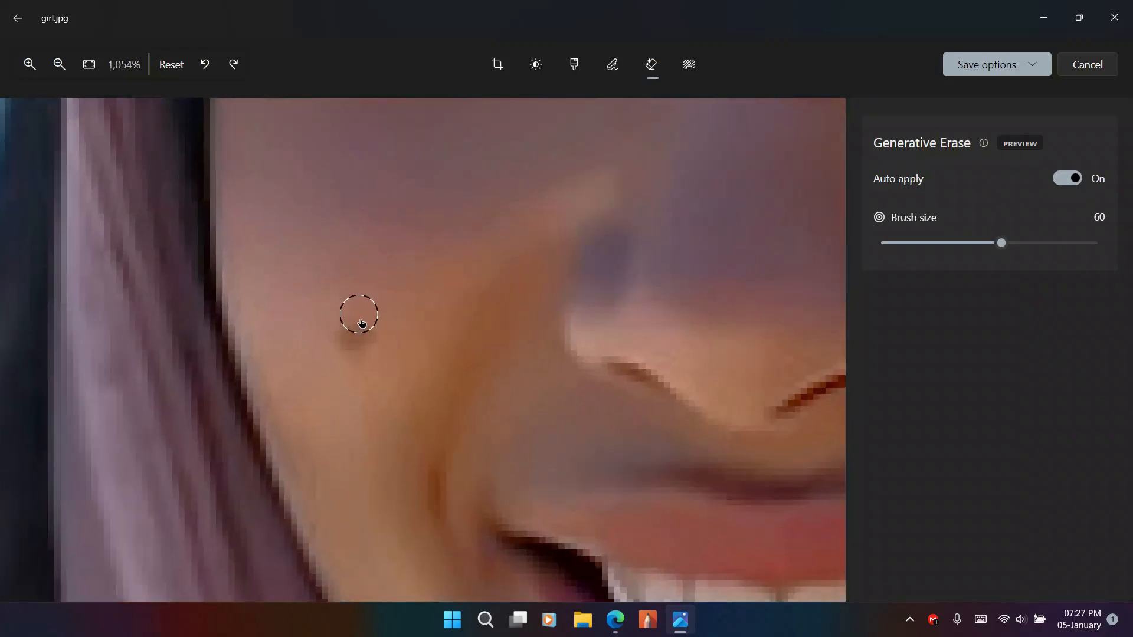
mouse_move(351, 329)
mouse_down()
mouse_move(342, 334)
mouse_move(353, 348)
mouse_up()
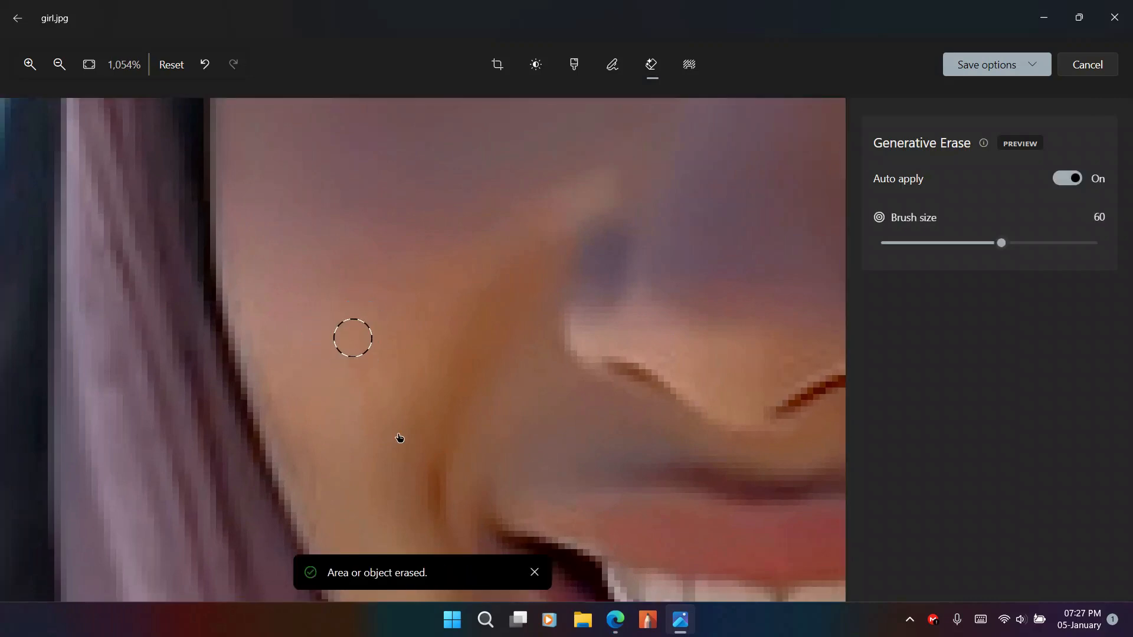
- Erase the small dark spots on the woman's other cheek, beside the nose and smile line, with Generative Erase
scroll(476, 330, down, 10)
scroll(590, 372, up, 4)
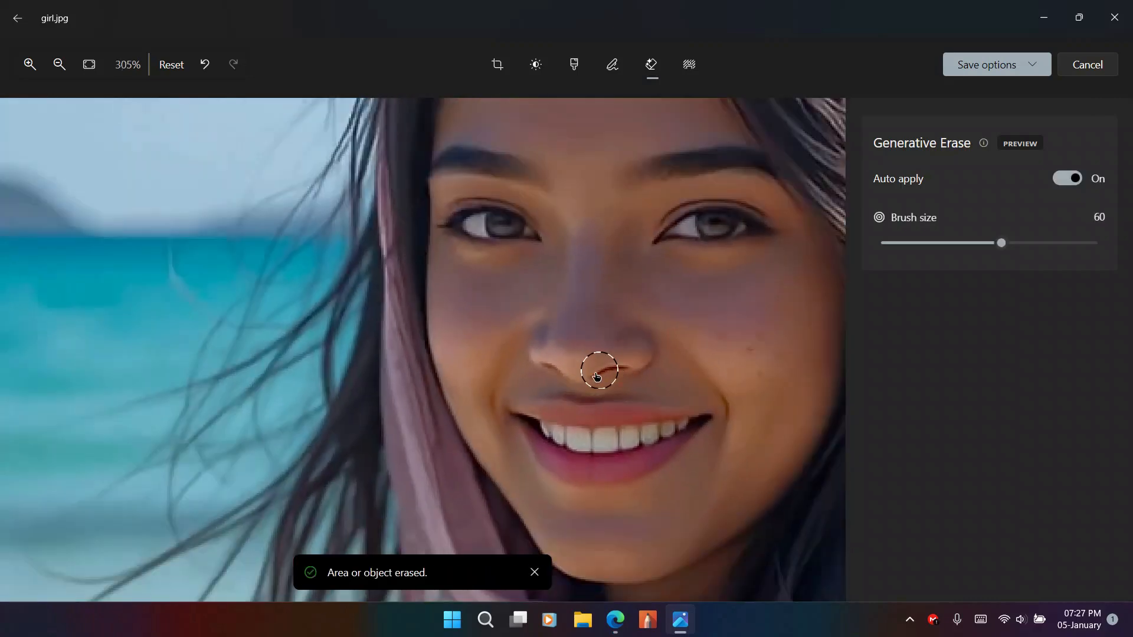
scroll(794, 357, up, 5)
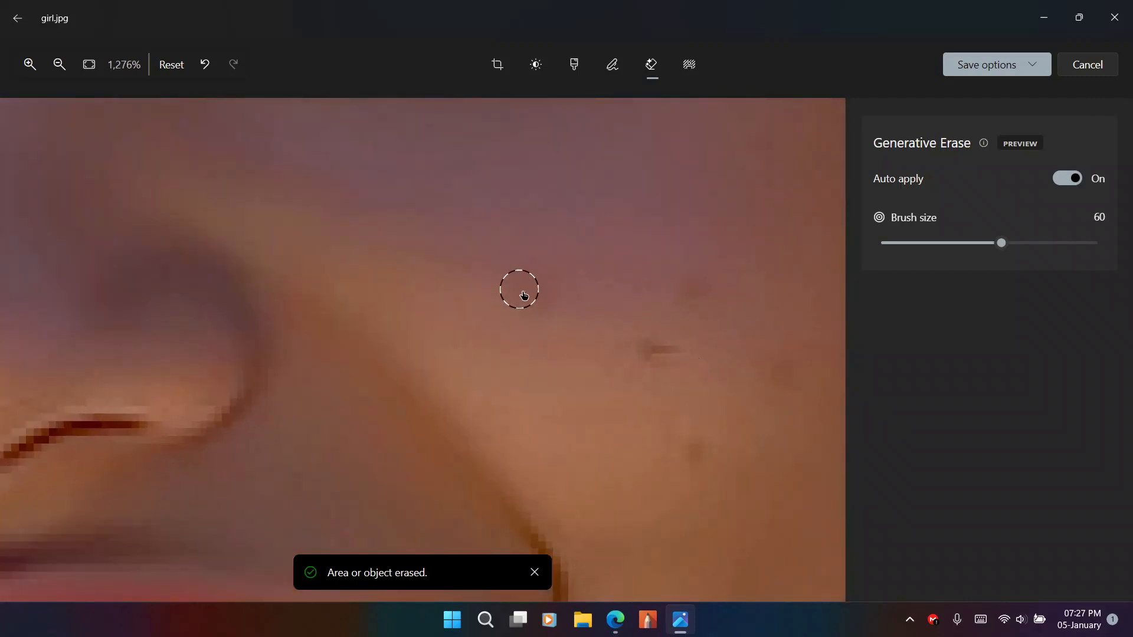
mouse_move(518, 285)
mouse_down()
mouse_move(520, 303)
mouse_move(557, 283)
mouse_move(525, 273)
mouse_up()
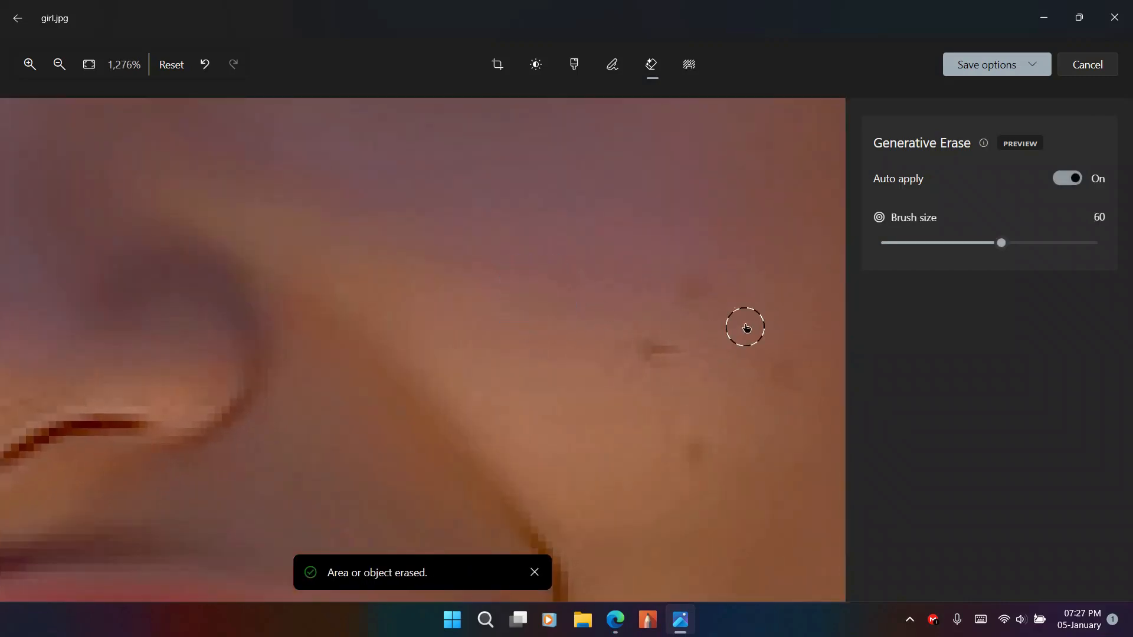
drag(711, 288, 678, 286)
drag(645, 346, 655, 348)
mouse_move(780, 372)
mouse_down()
mouse_move(773, 381)
mouse_move(791, 354)
mouse_up()
drag(688, 427, 711, 454)
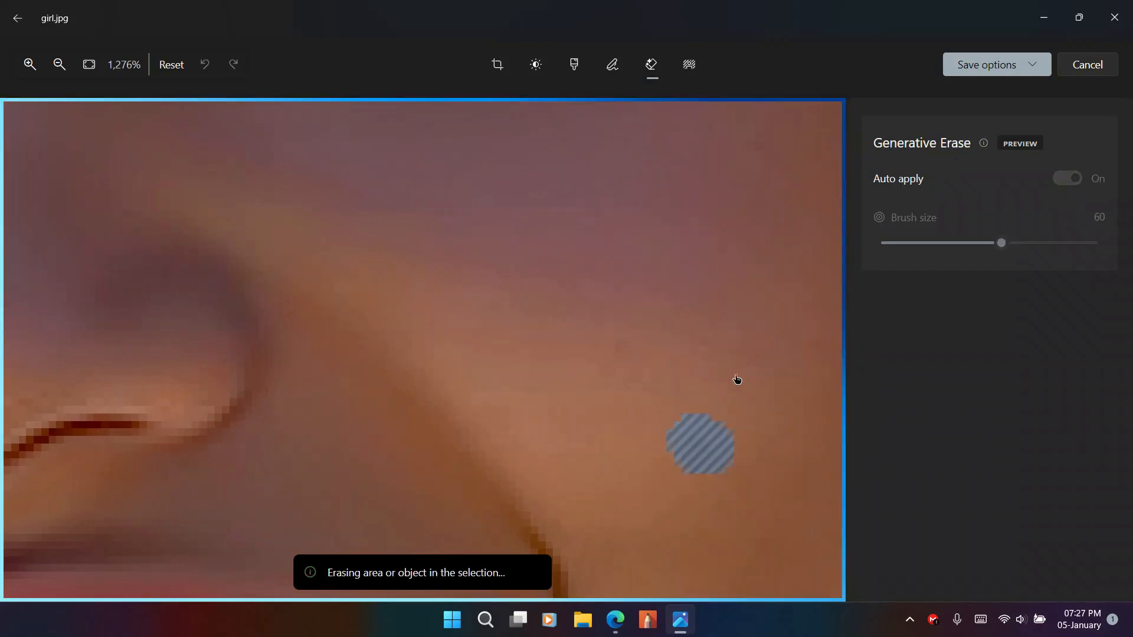
drag(702, 342, 720, 354)
drag(600, 338, 636, 357)
scroll(637, 357, down, 10)
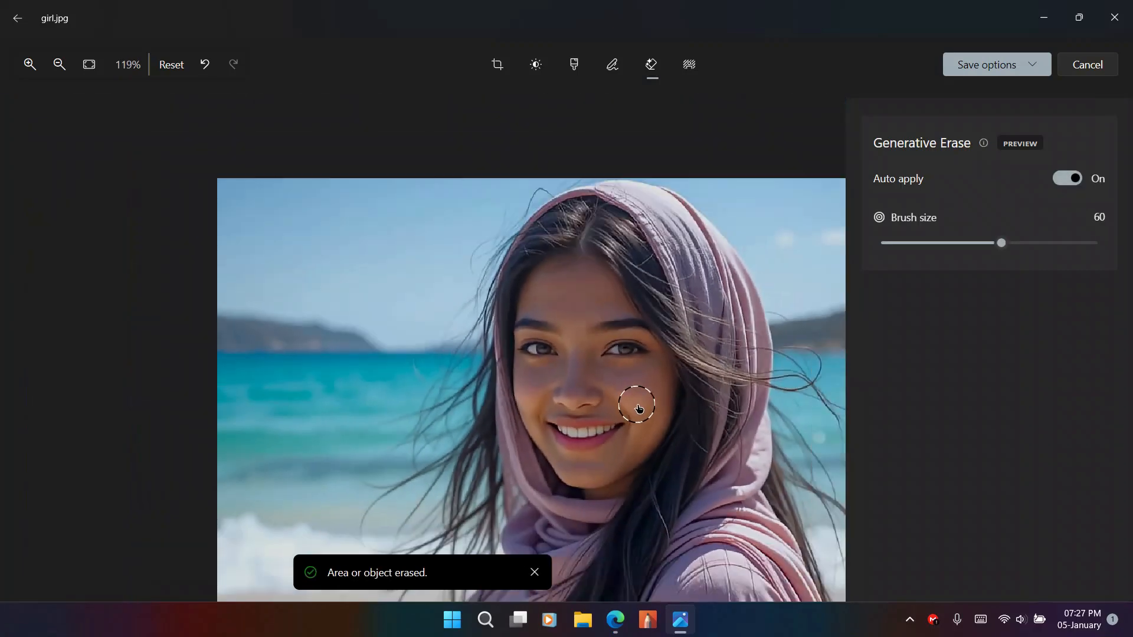
scroll(637, 407, down, 1)
click(435, 375)
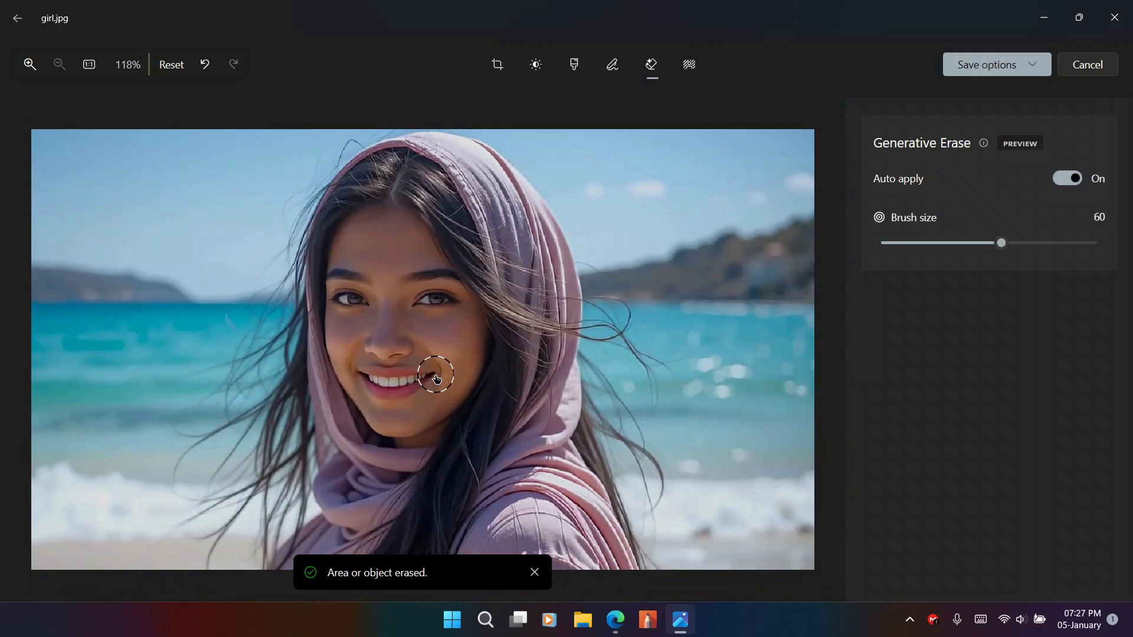
- Save the edited portrait as a copy named girl2.jpg in the Desktop folder
click(1030, 68)
click(1012, 94)
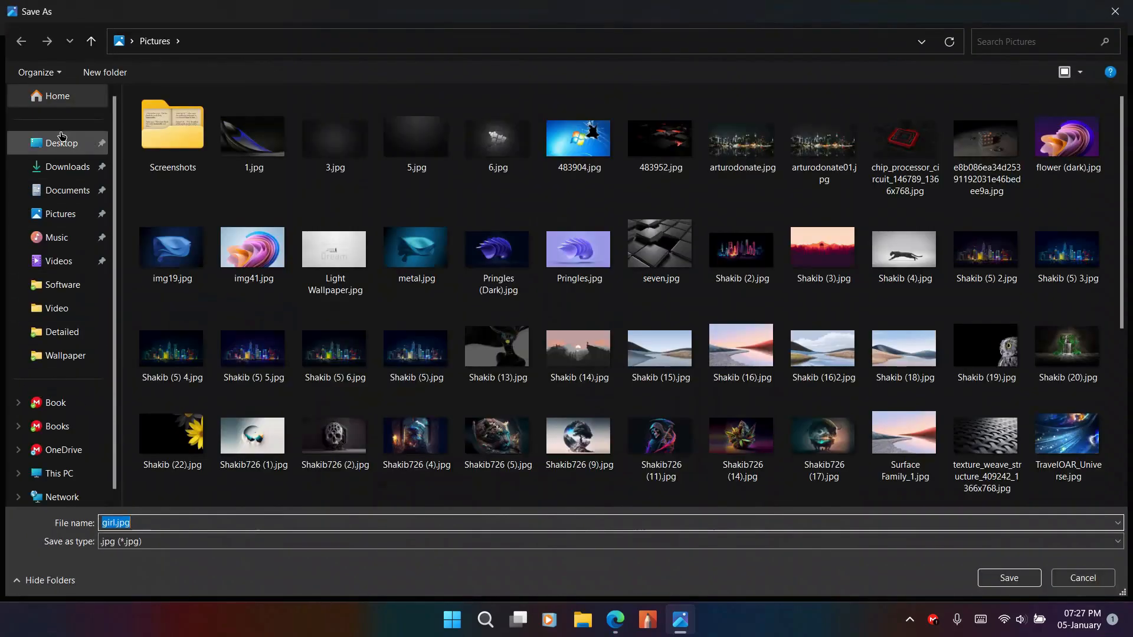
click(62, 140)
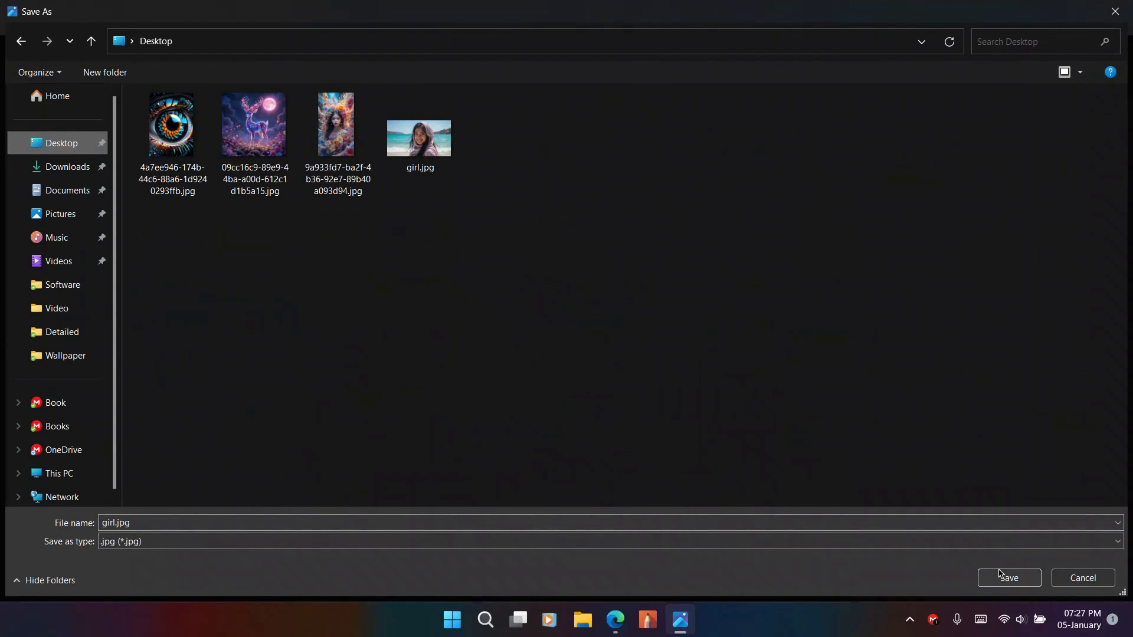
click(113, 521)
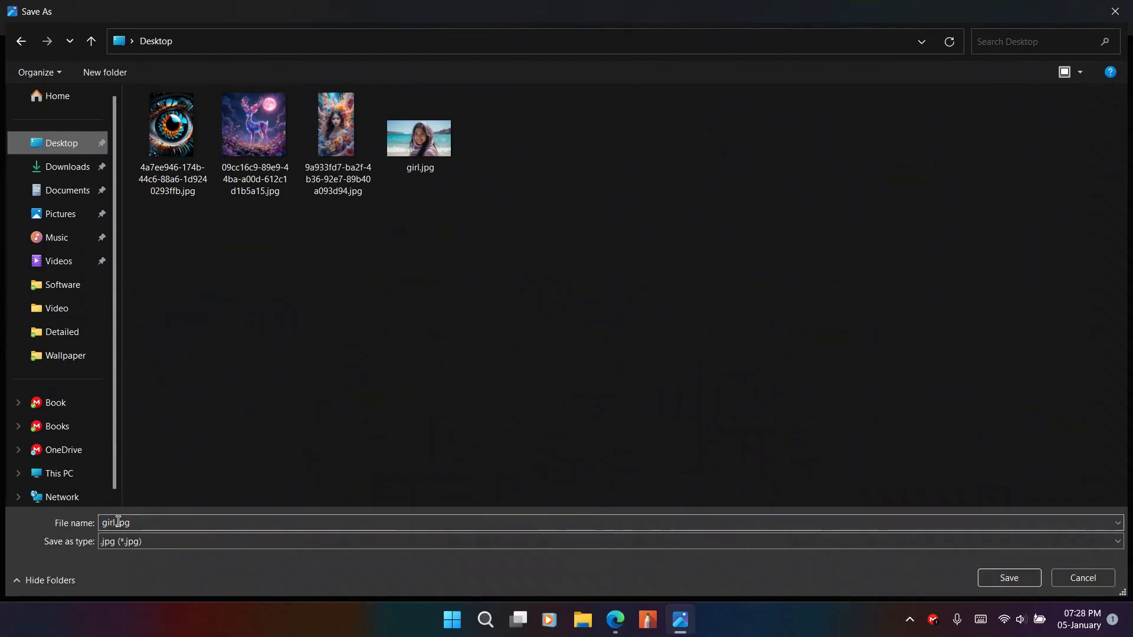
click(116, 522)
click(115, 522)
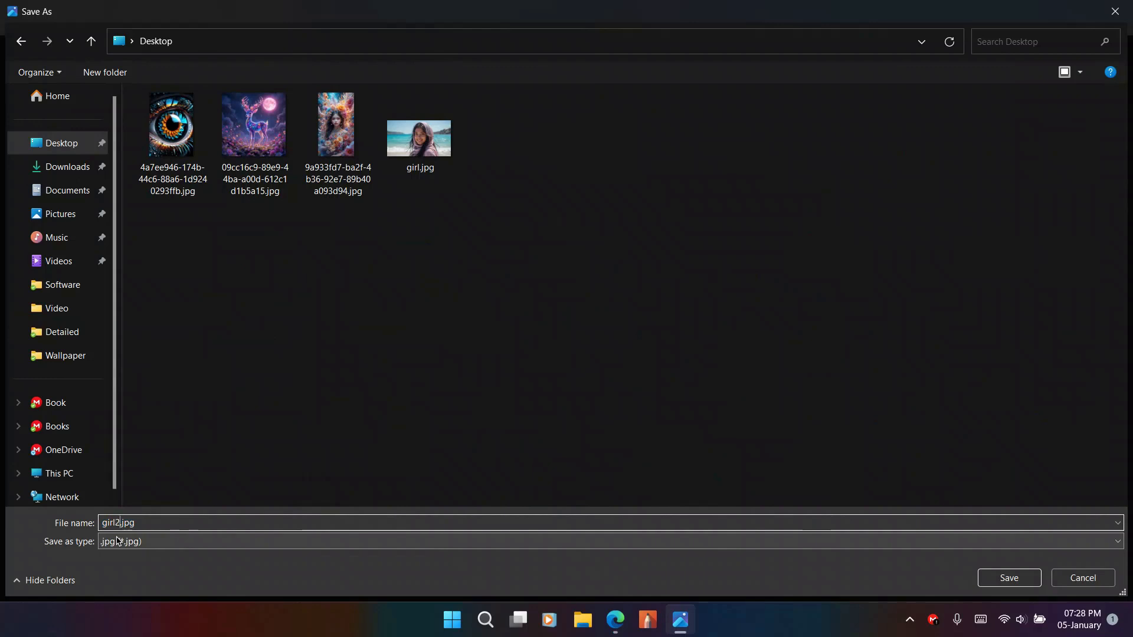
click(983, 578)
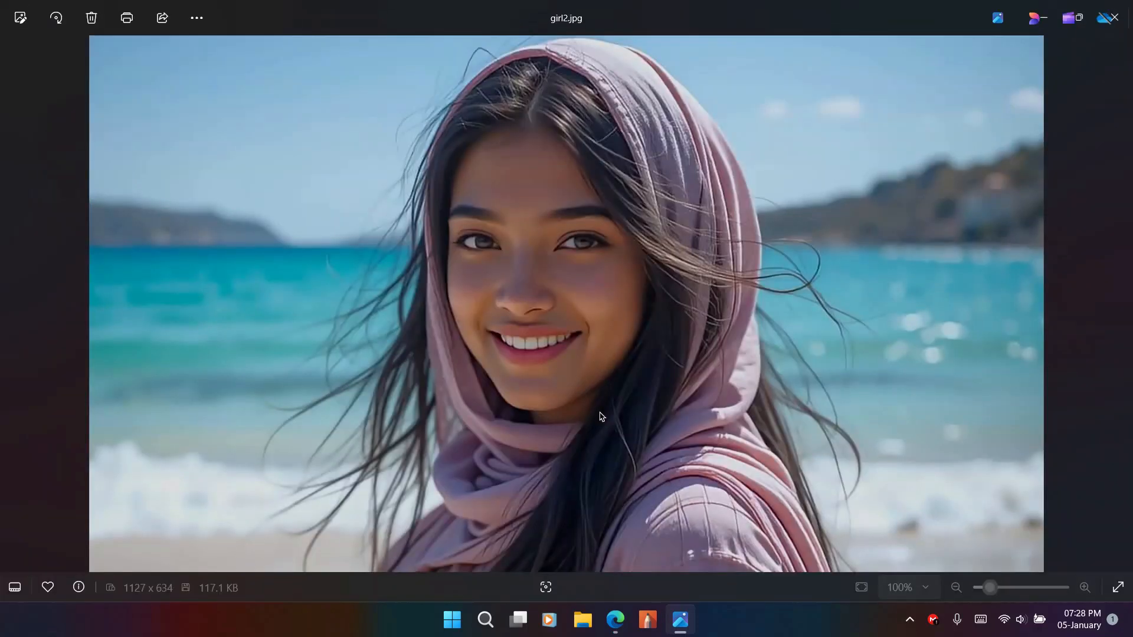
- Open girl2.jpg for editing and try background removal and a background blur at intensity 100
click(29, 19)
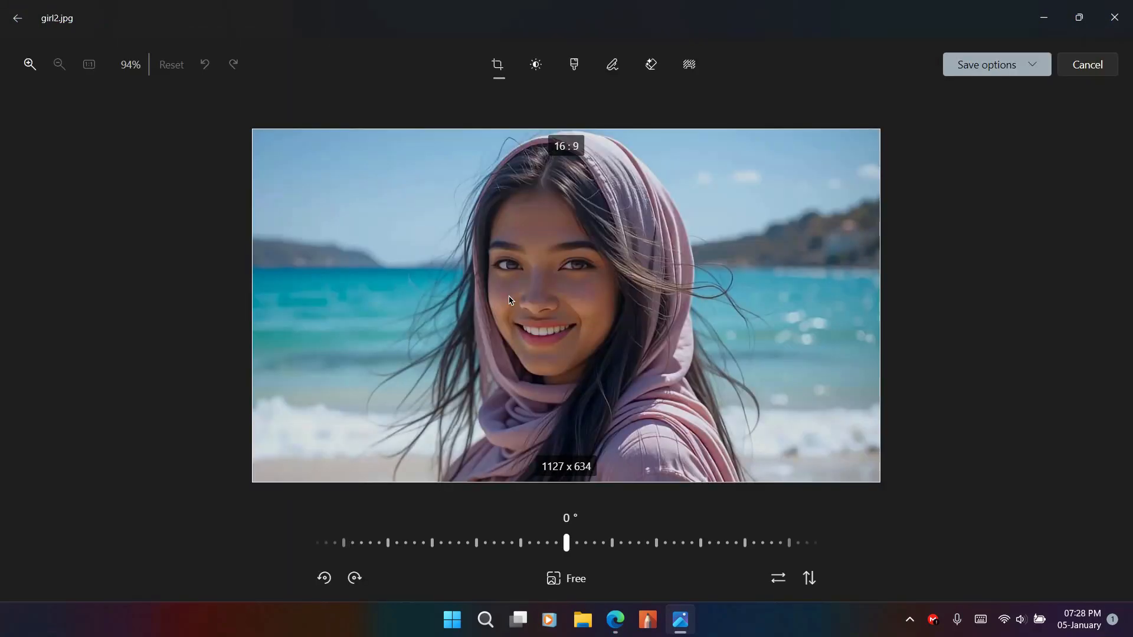
click(692, 64)
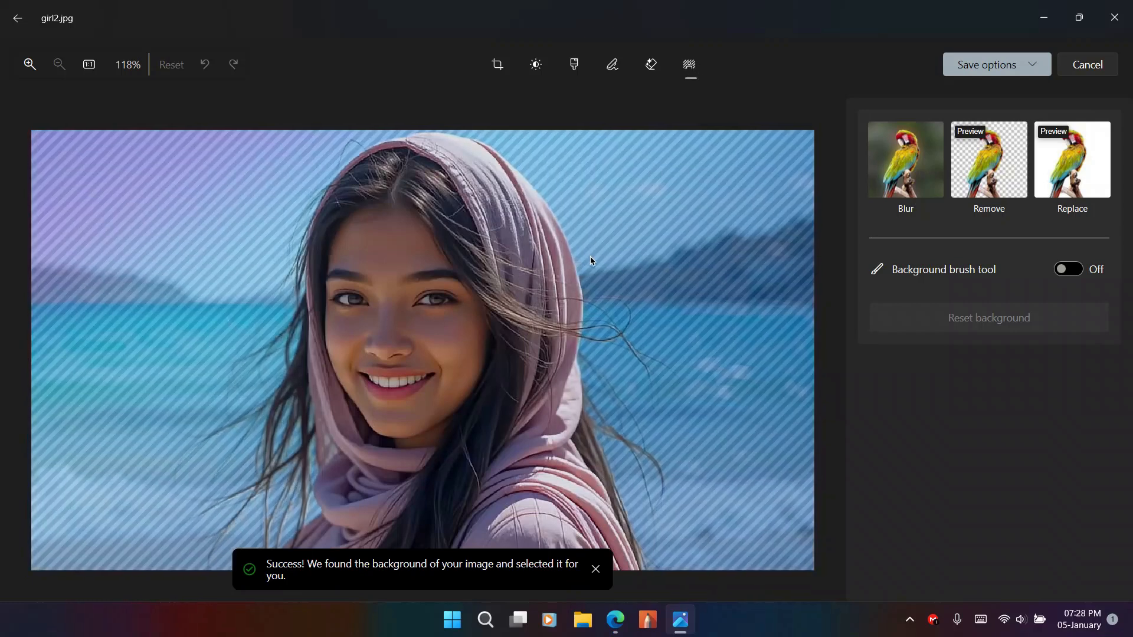
click(989, 162)
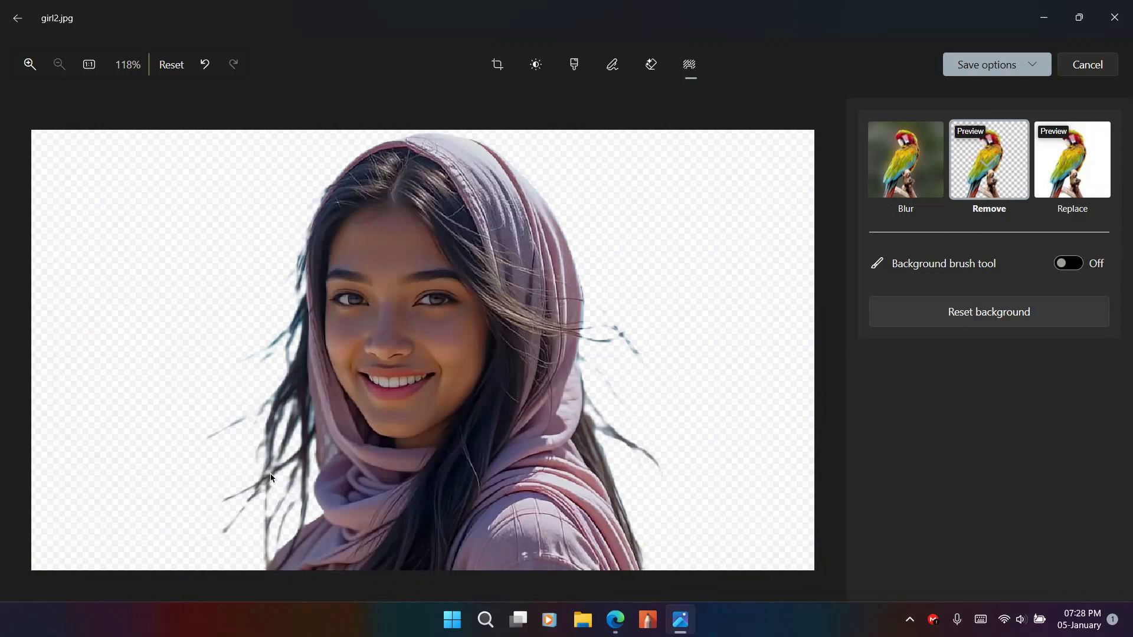
click(893, 174)
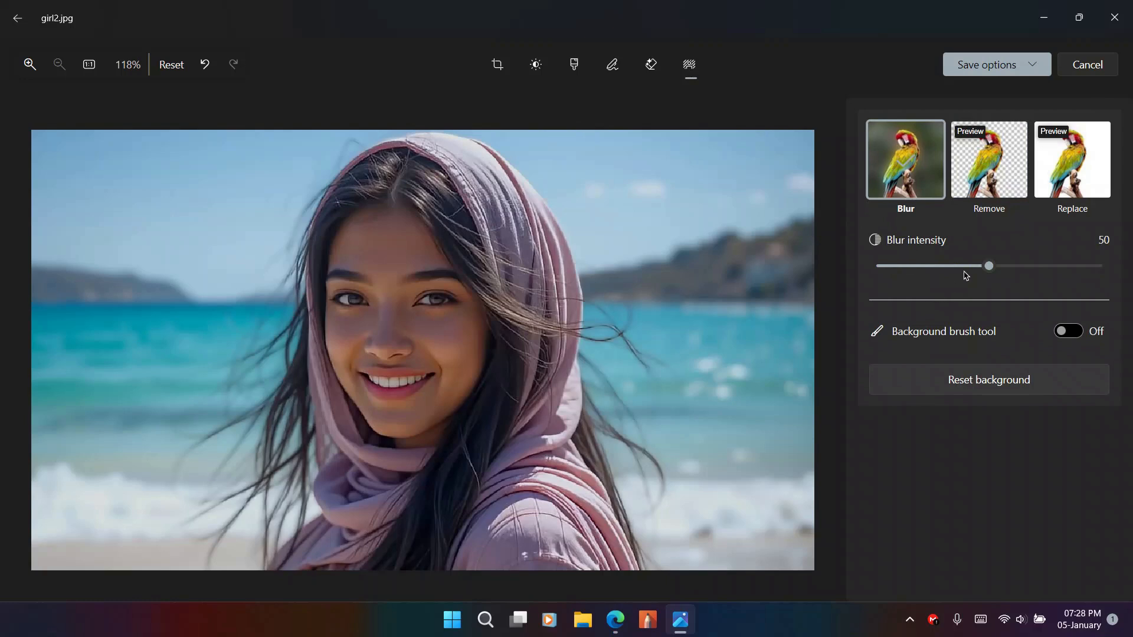
drag(979, 267, 1084, 266)
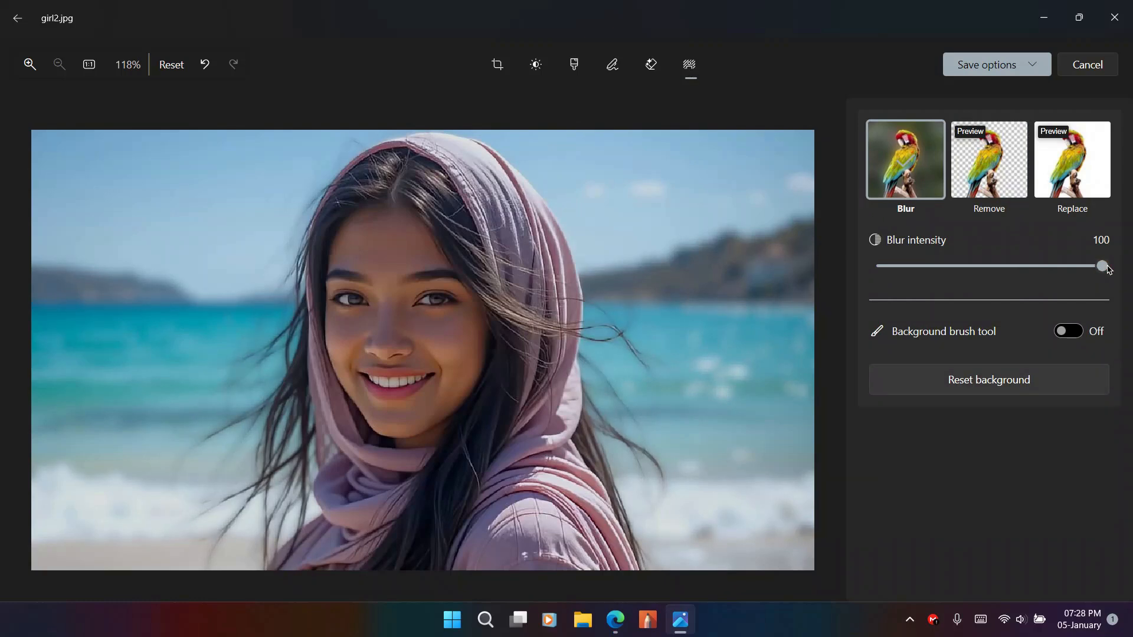
- Try replacing the background with solid grey c4c4c4, and leave the editor without saving the changes
click(1070, 168)
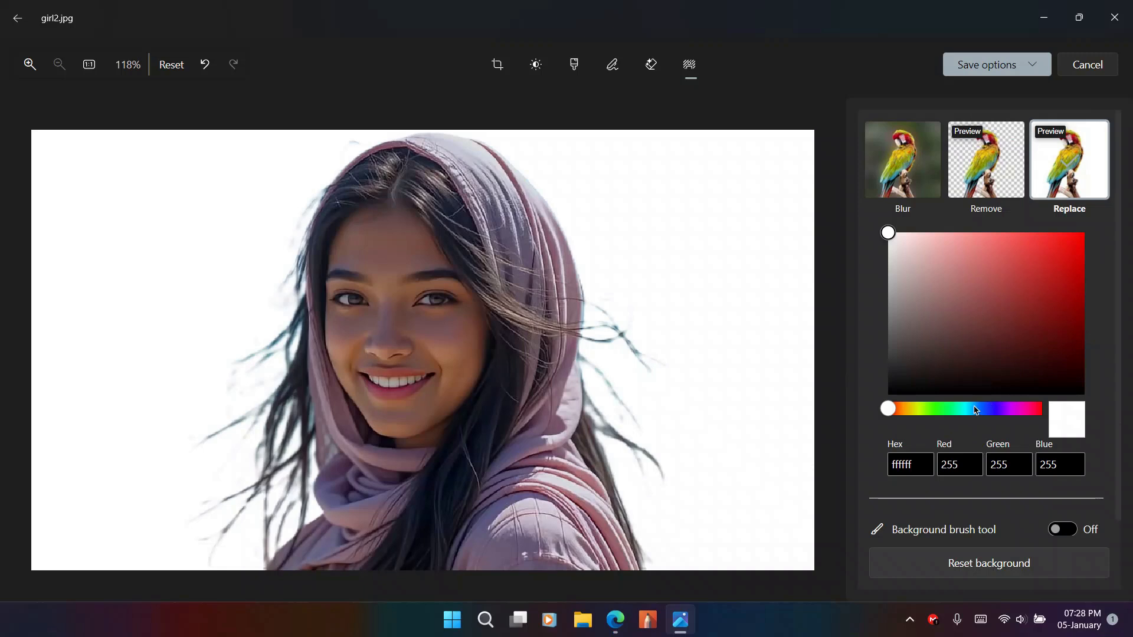
drag(886, 415, 974, 408)
click(995, 262)
drag(997, 265, 890, 271)
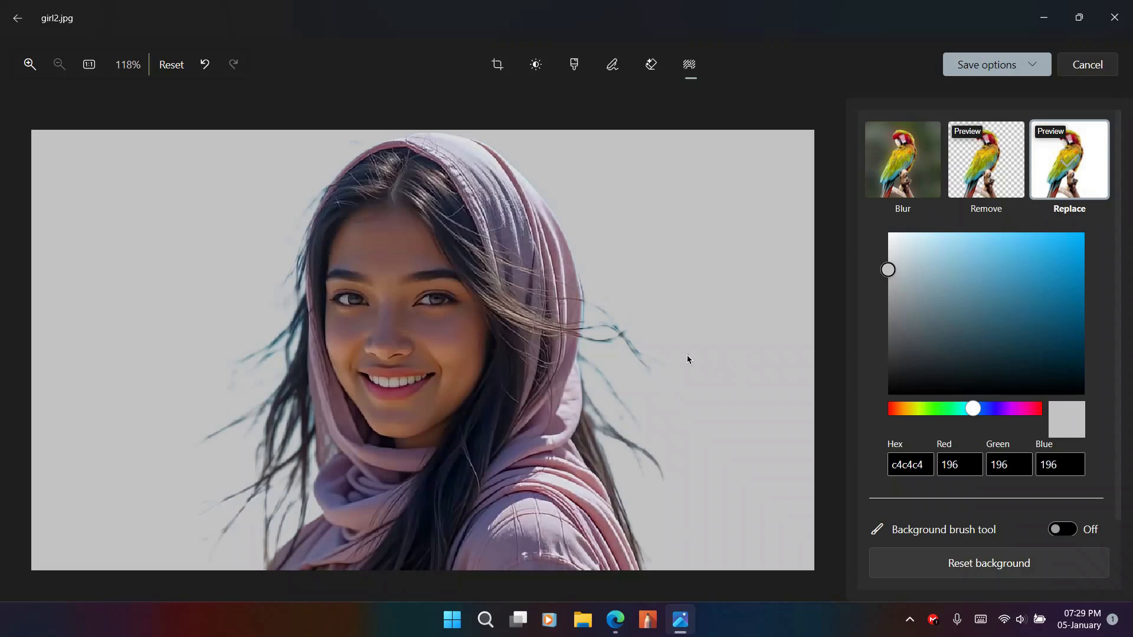
click(1096, 65)
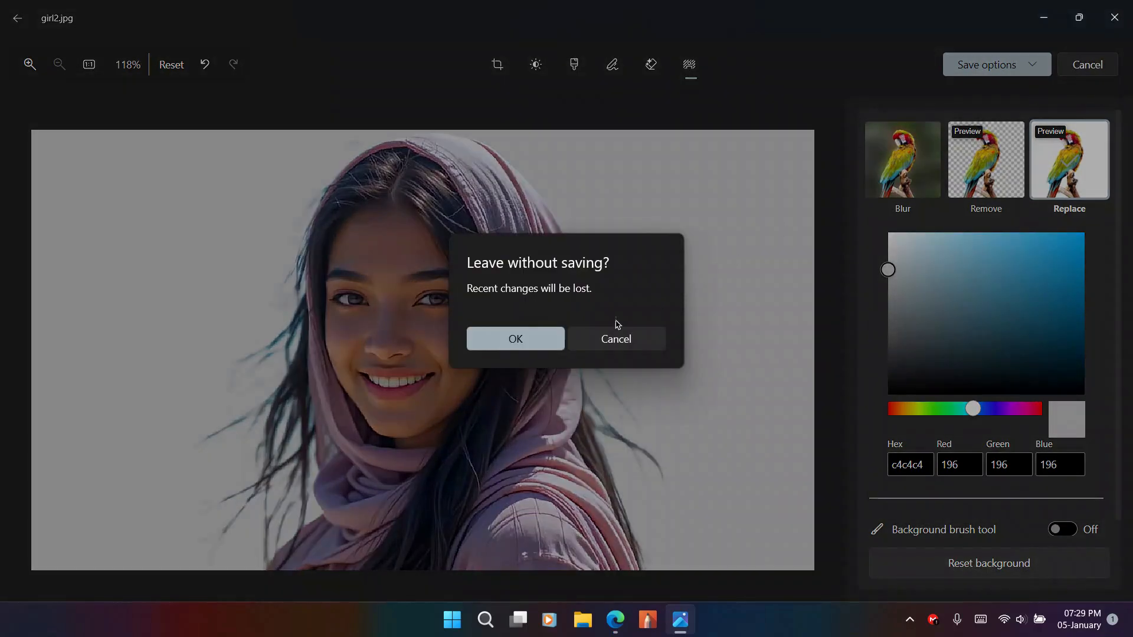
click(524, 338)
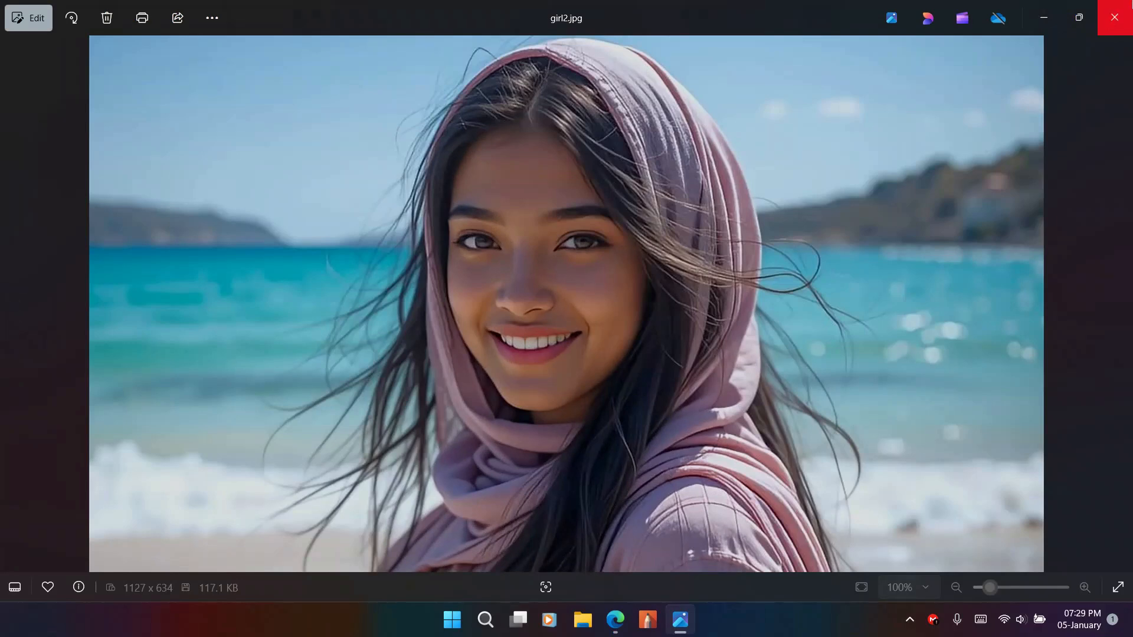
- Reopen girl2.jpg from the desktop, examine the retouched face up close, and close the photo
key(alt+F4)
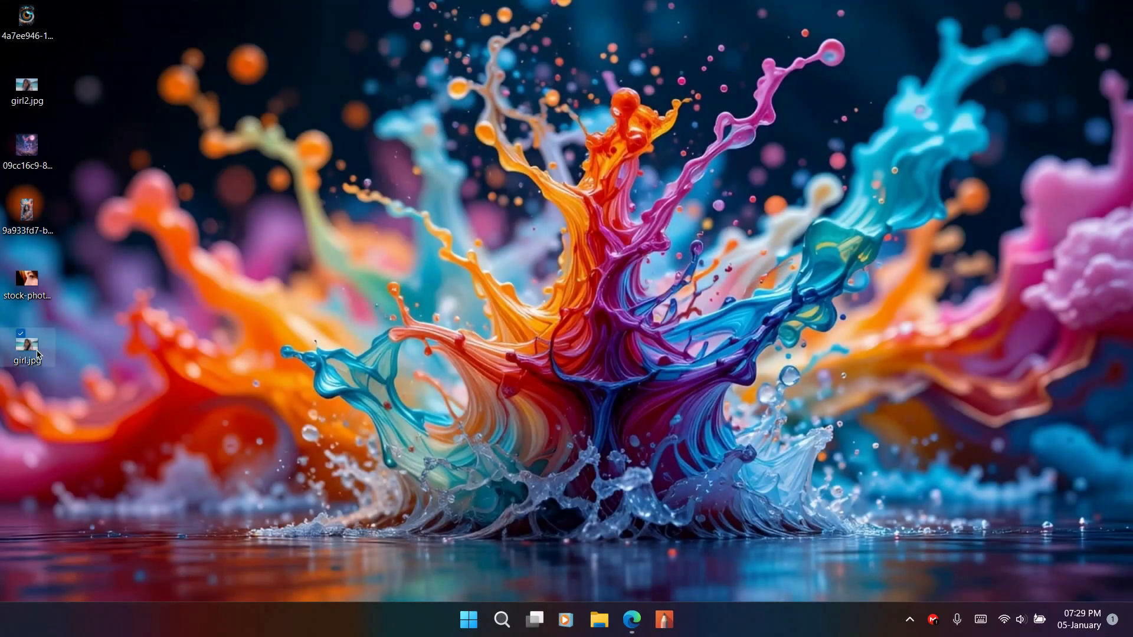
double_click(27, 87)
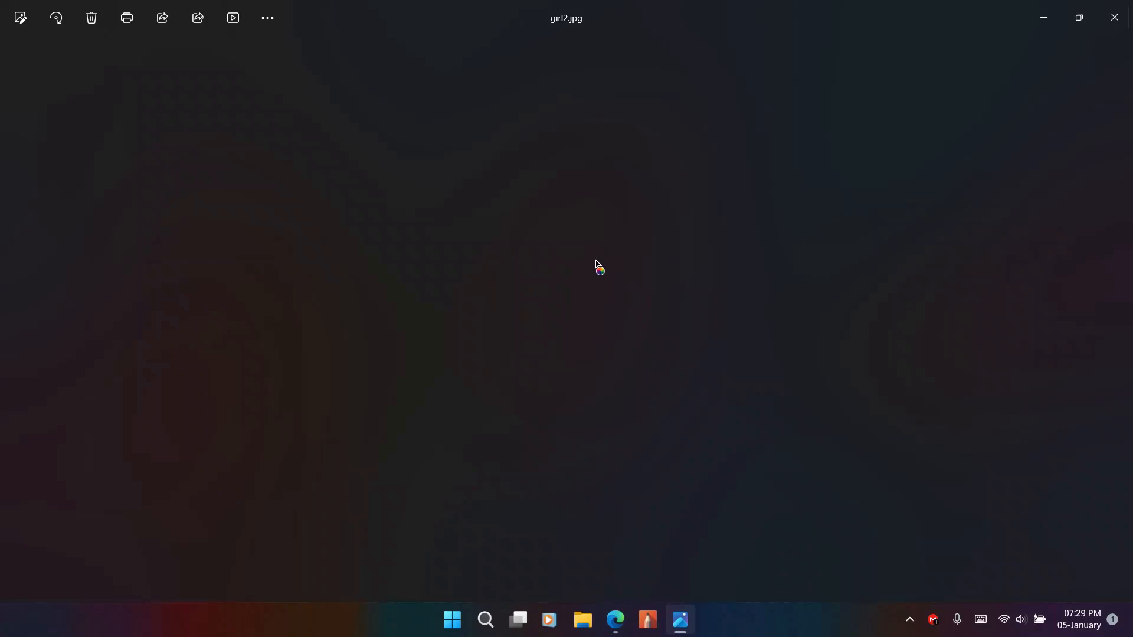
scroll(539, 247, up, 8)
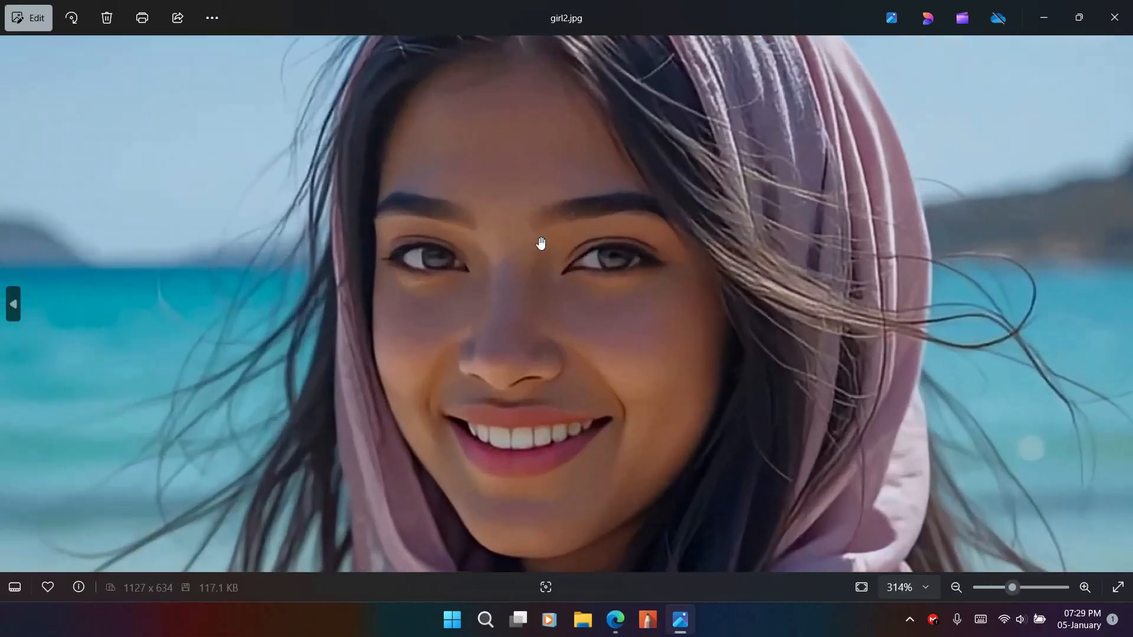
scroll(546, 227, down, 5)
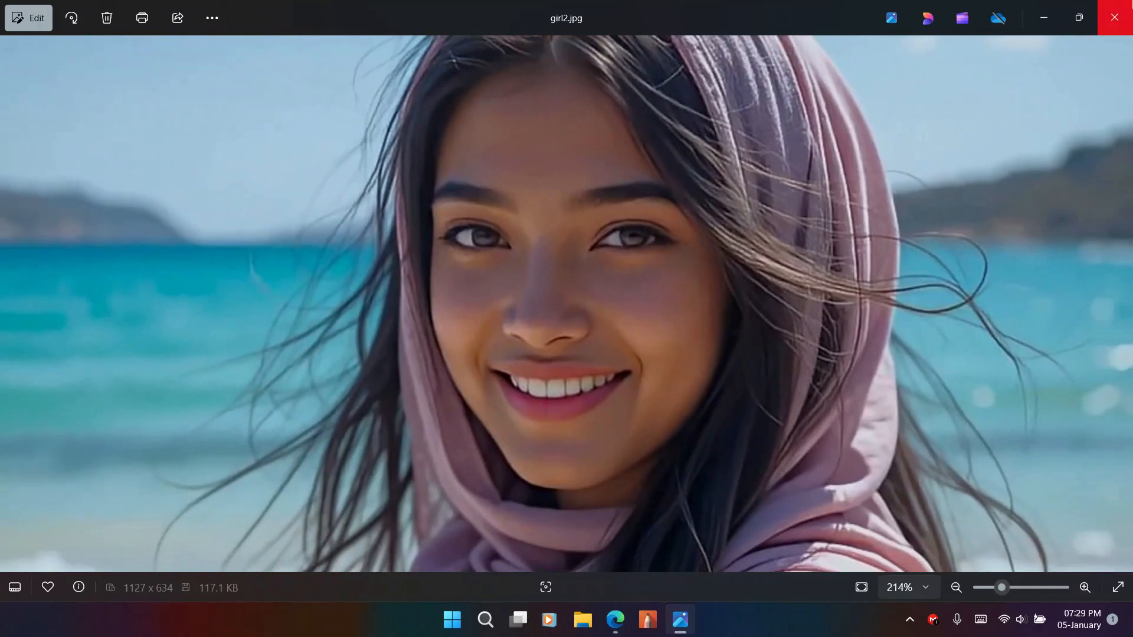
click(1114, 18)
double_click(24, 98)
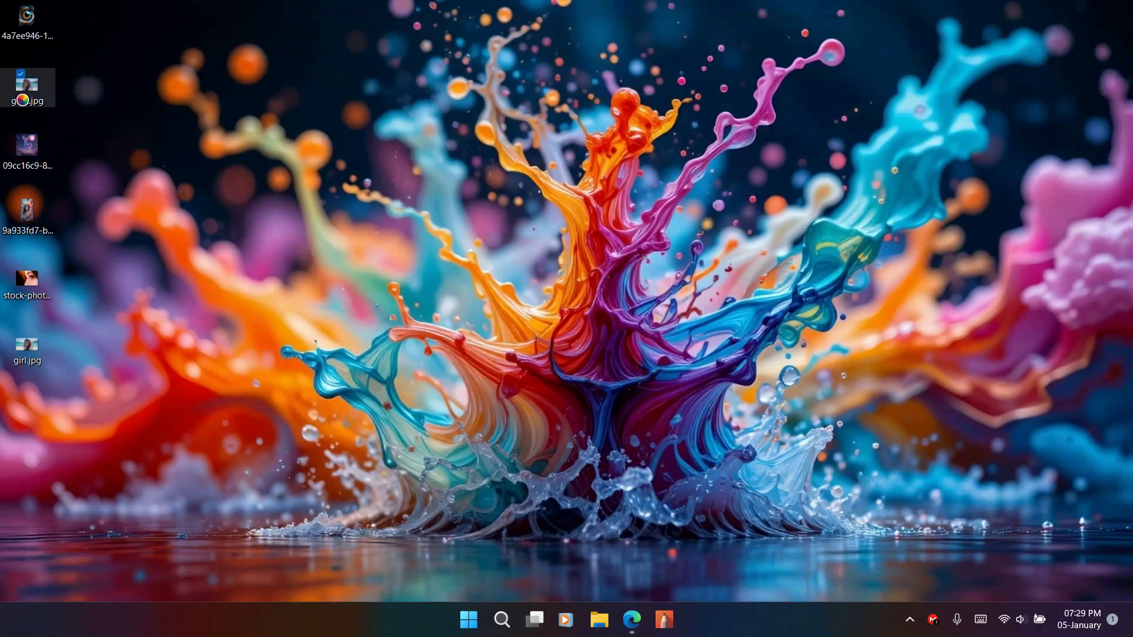
right_click(23, 101)
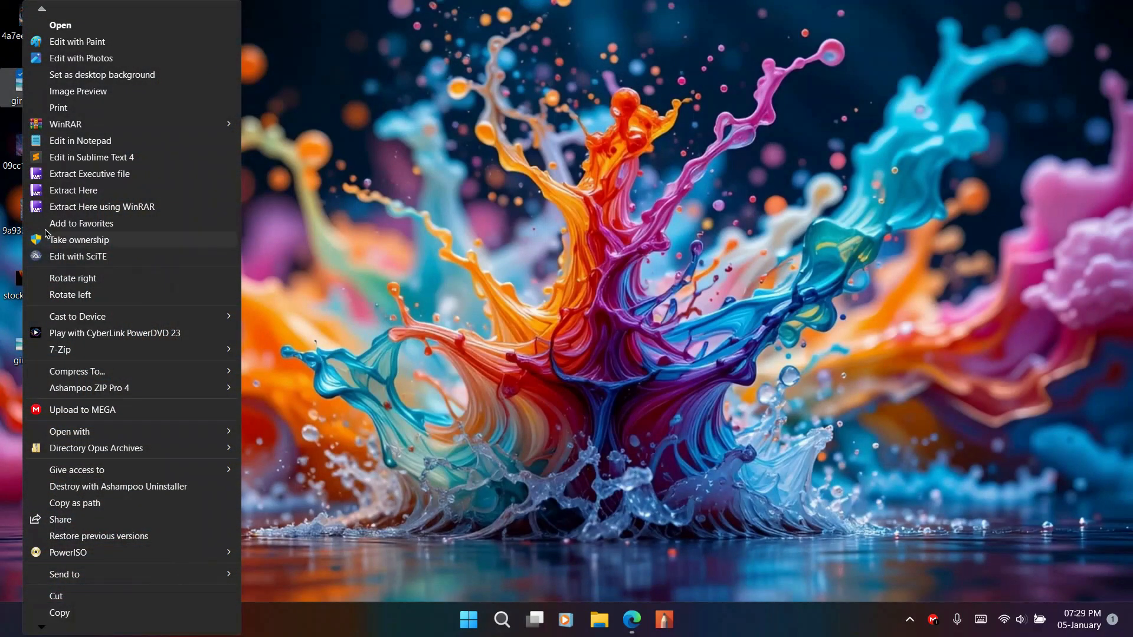
click(663, 341)
- Switch to Edge and upload girl2.jpg from the Desktop folder to Pixelcut's Image Upscaler for a 2x upscale
click(631, 619)
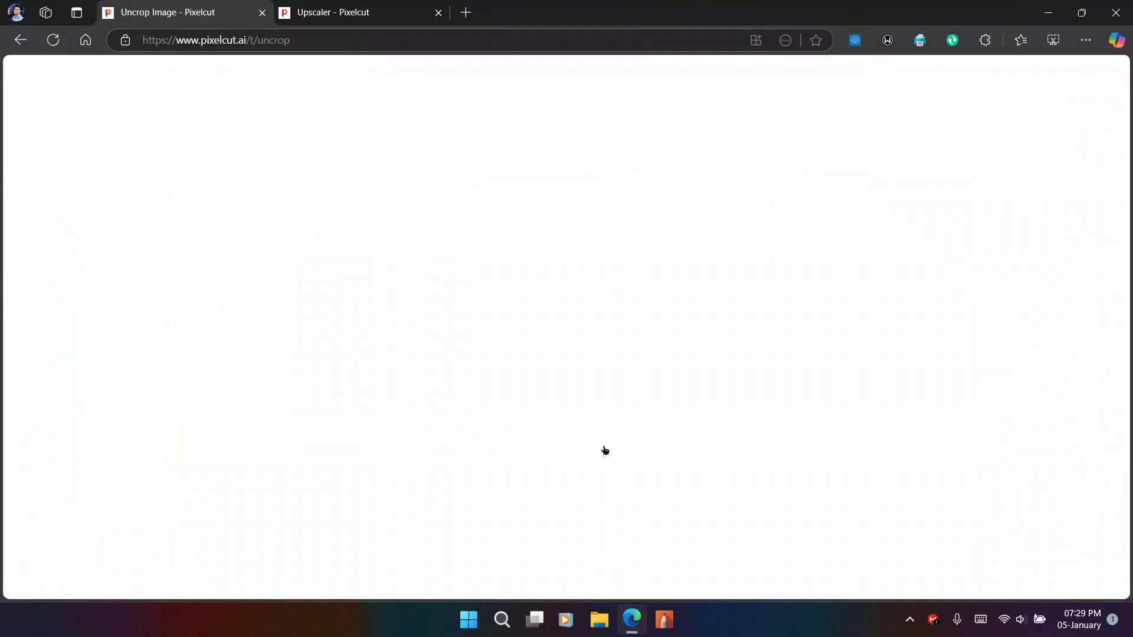
click(365, 8)
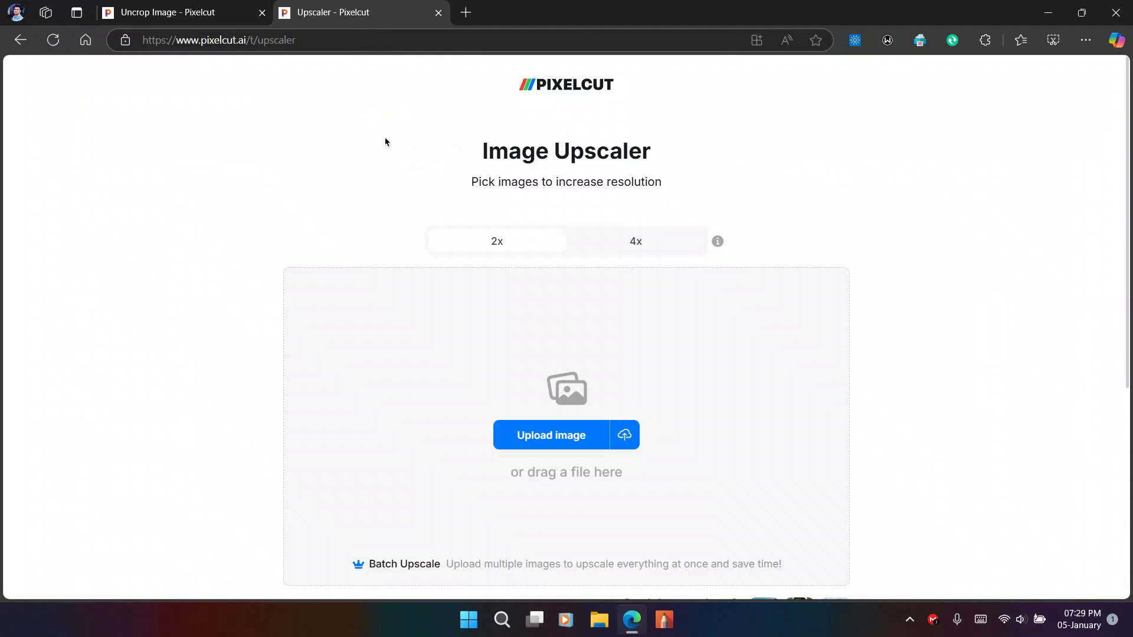
click(574, 437)
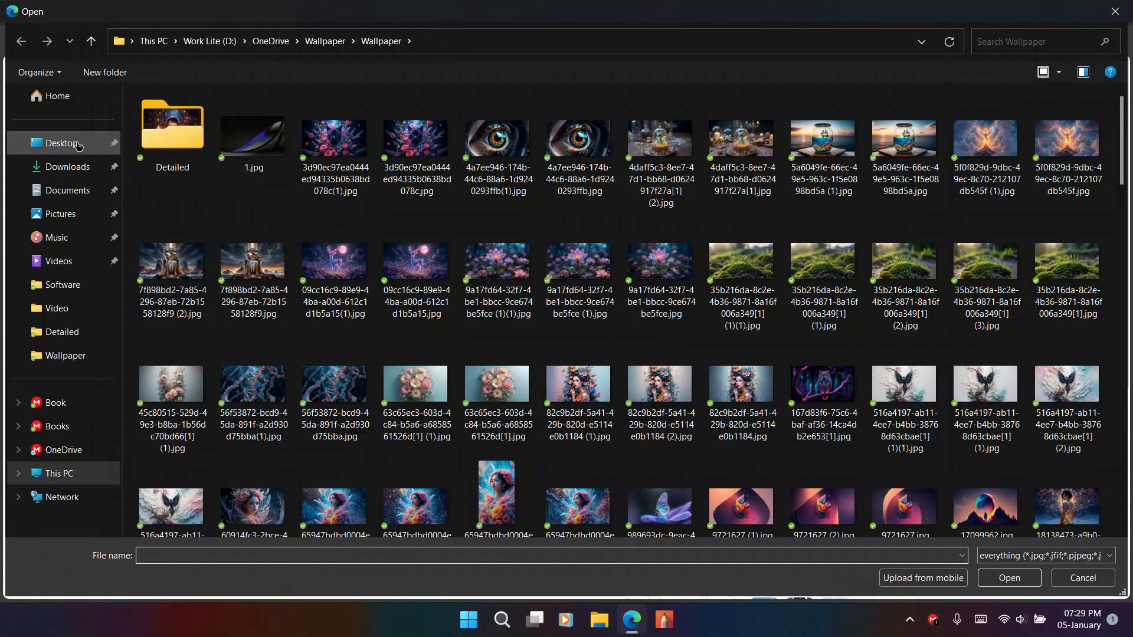
click(78, 145)
double_click(502, 139)
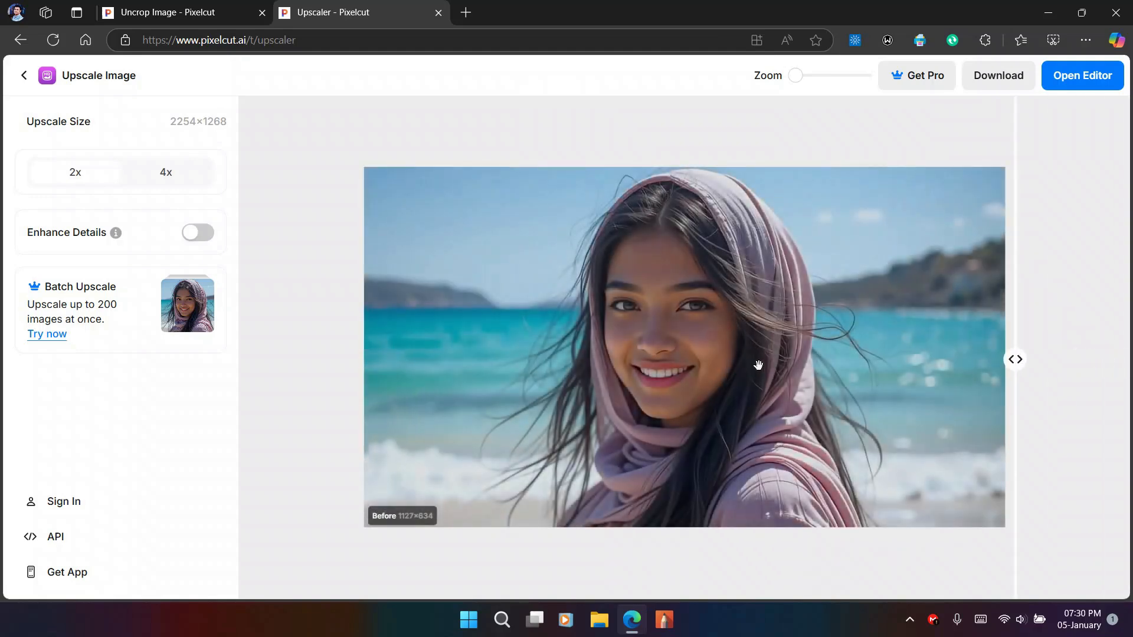
- Compare the portrait before and after the 2x upscale, examining the face, teeth, hair and eye up close
scroll(763, 365, up, 5)
scroll(602, 313, down, 5)
scroll(713, 355, up, 2)
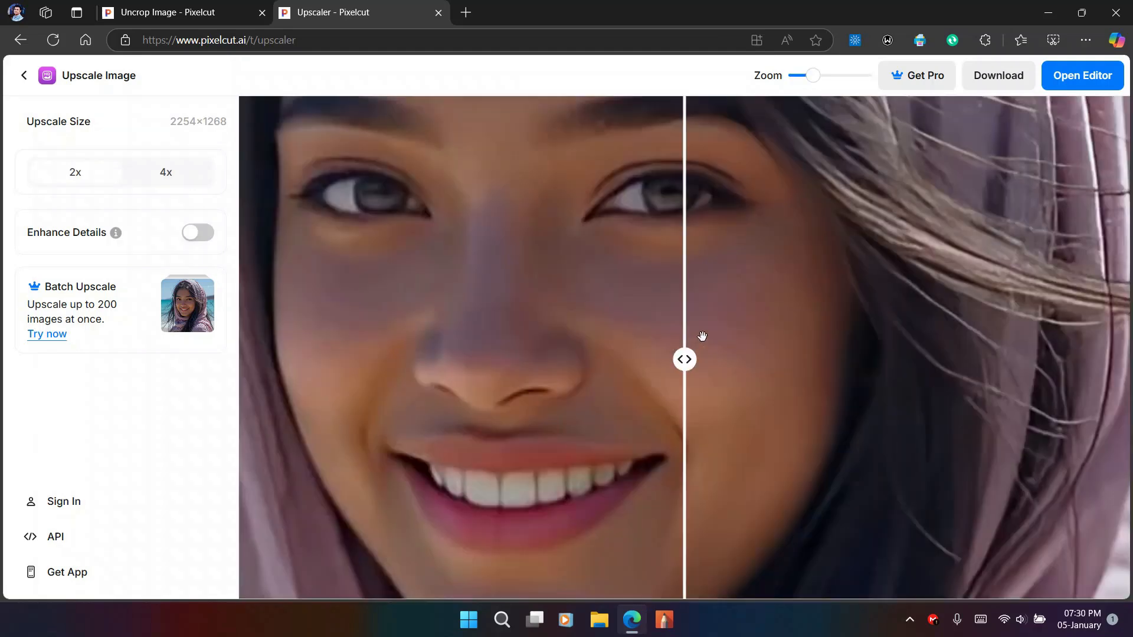
scroll(703, 337, up, 2)
scroll(702, 355, down, 2)
drag(691, 363, 612, 373)
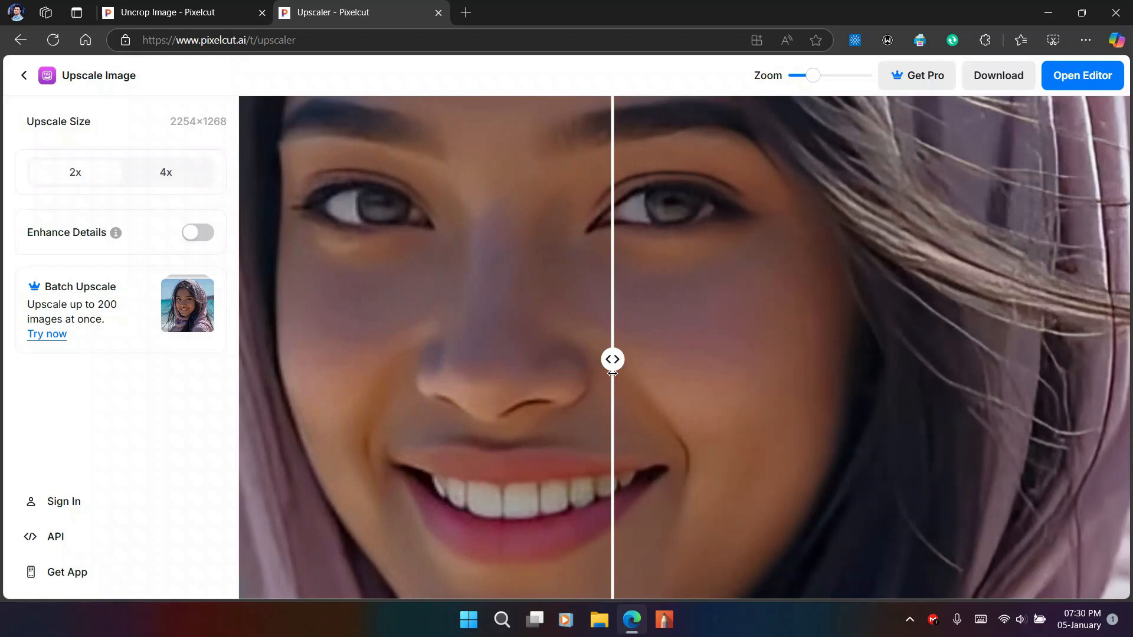
scroll(599, 376, down, 3)
scroll(599, 376, up, 5)
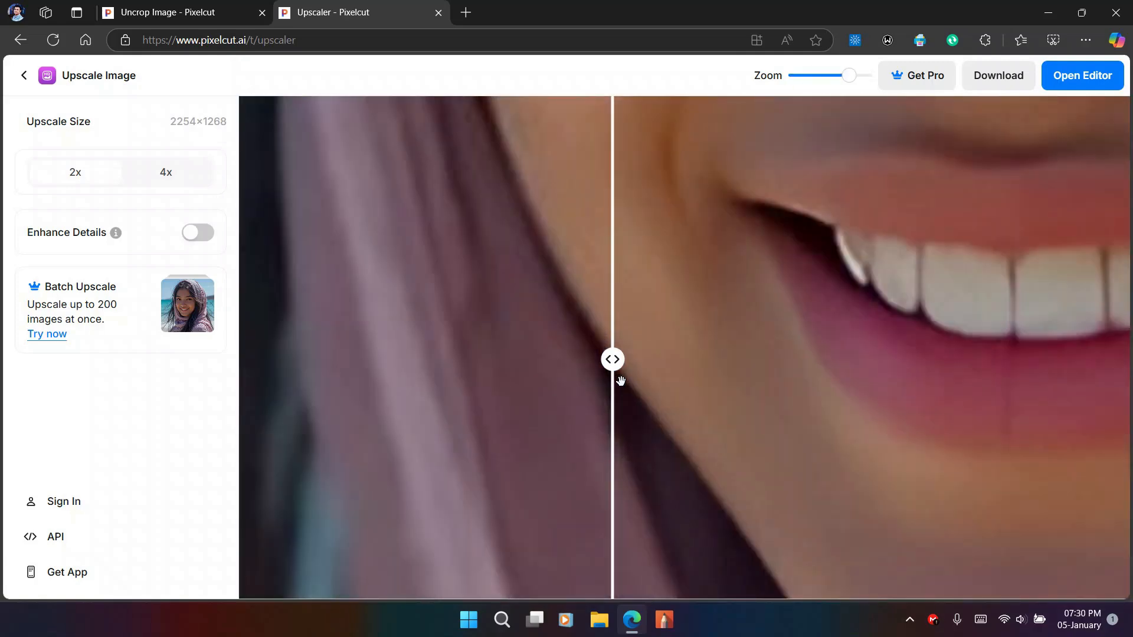
scroll(621, 381, down, 2)
drag(613, 360, 253, 378)
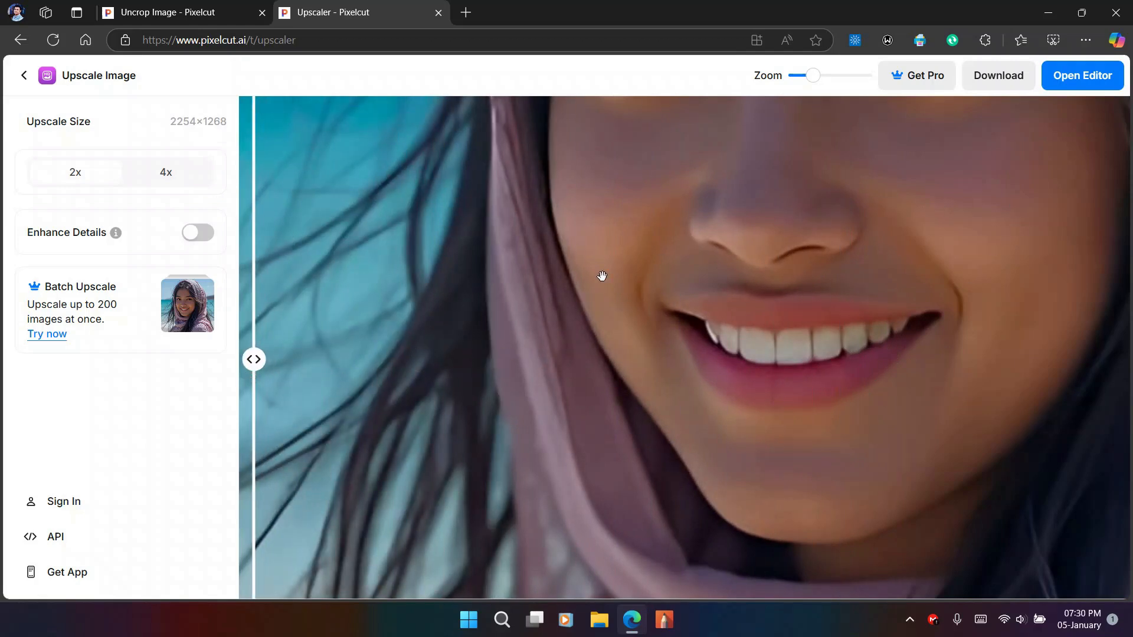
scroll(603, 277, up, 6)
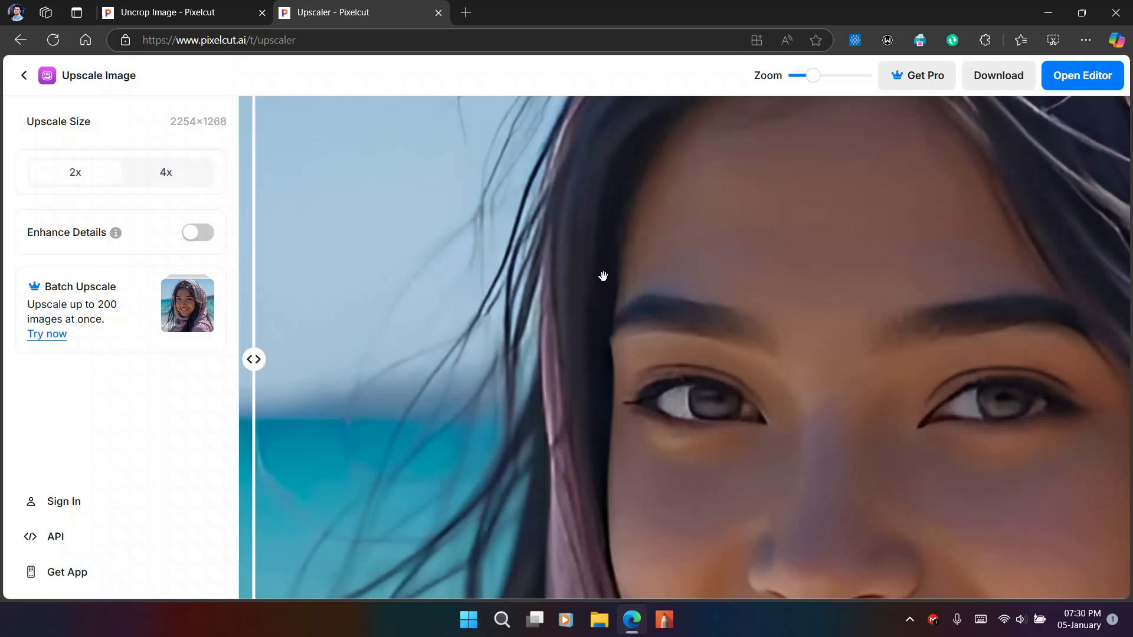
scroll(604, 276, down, 5)
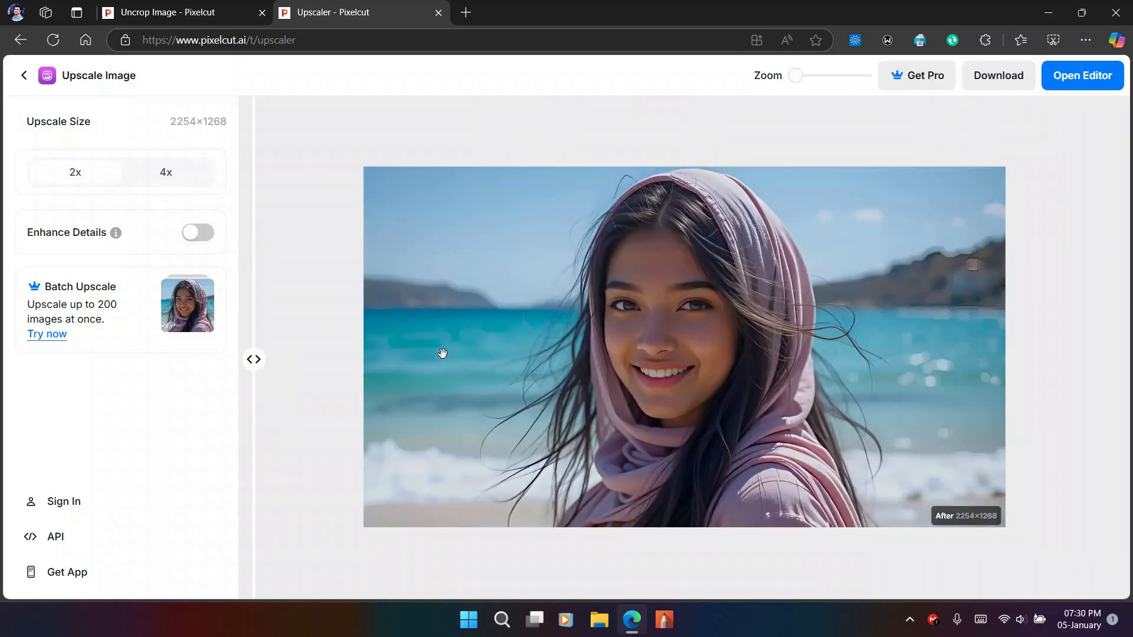
drag(254, 361, 1067, 372)
scroll(732, 331, up, 5)
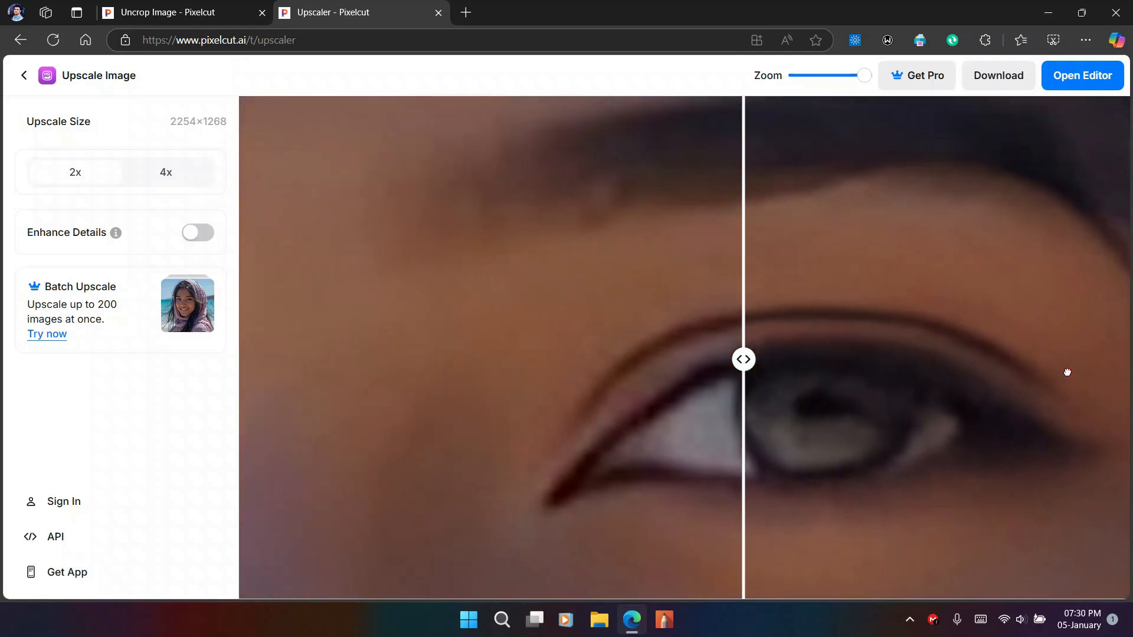
- Download the 2x upscaled portrait and close the Upscaler page
click(1000, 79)
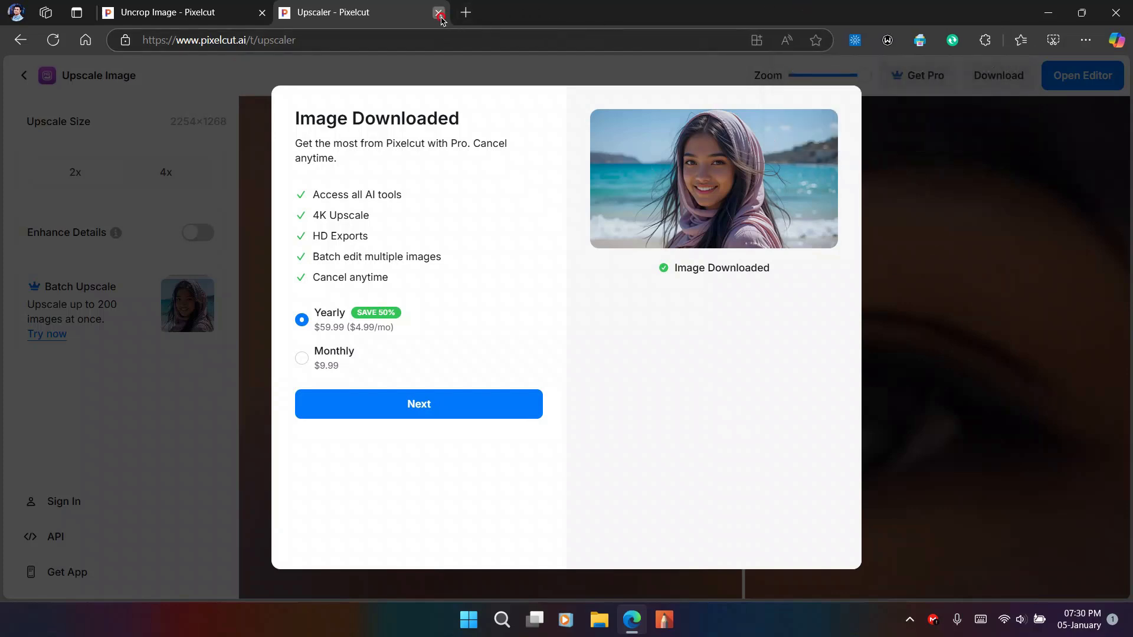
click(439, 12)
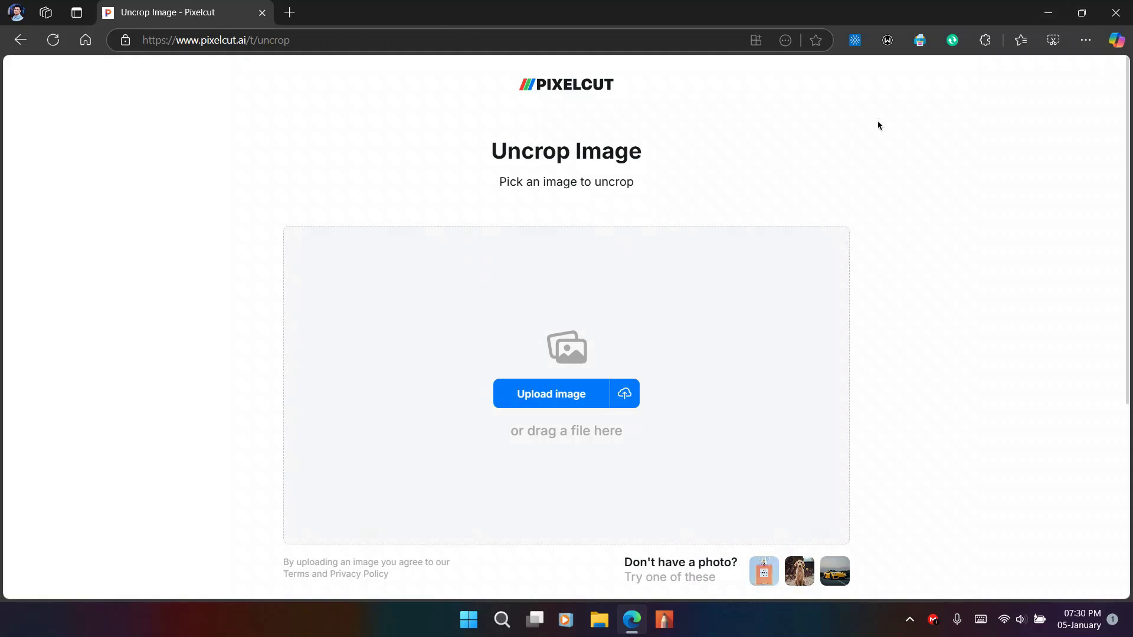
- Minimize the browser and open the eye image 4a7ee946-174b-44c6-88a6-1d9240293ffb.jpg from the desktop in Photos
click(1048, 12)
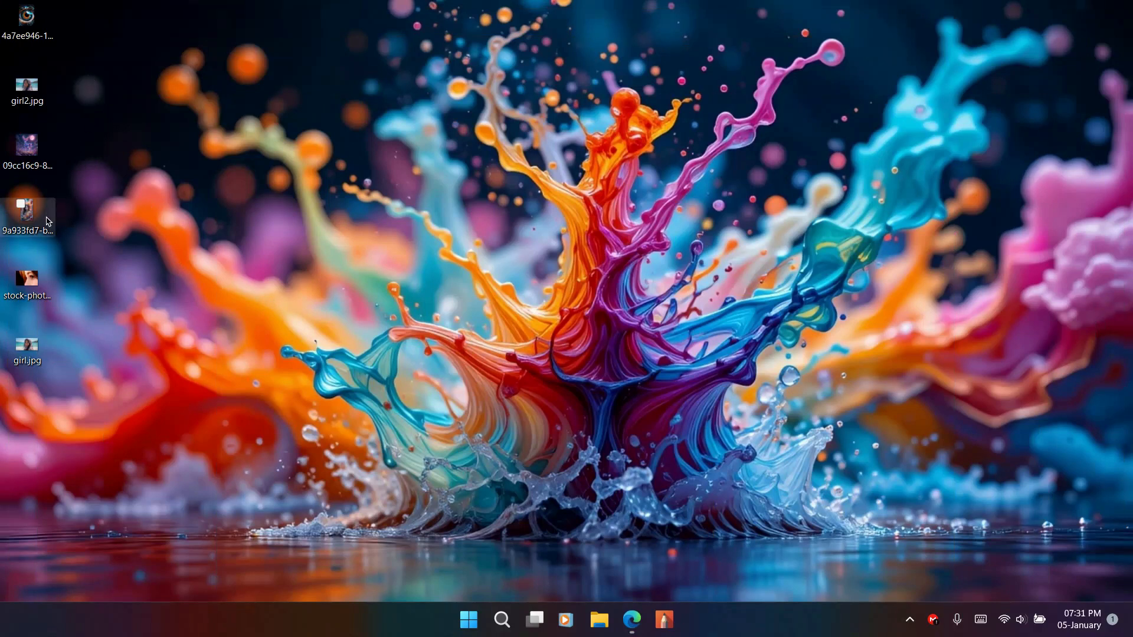
double_click(27, 20)
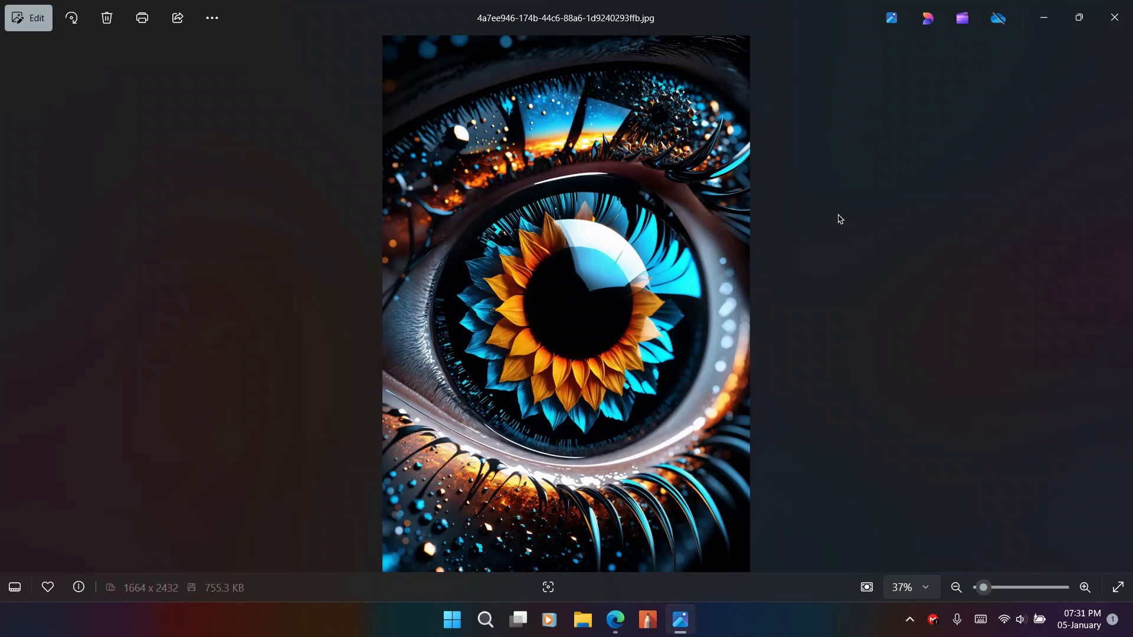
- Reopen the eye image 4a7ee946-174b-44c6-88a6-1d9240293ffb.jpg from the desktop and set it as the desktop background
click(1115, 17)
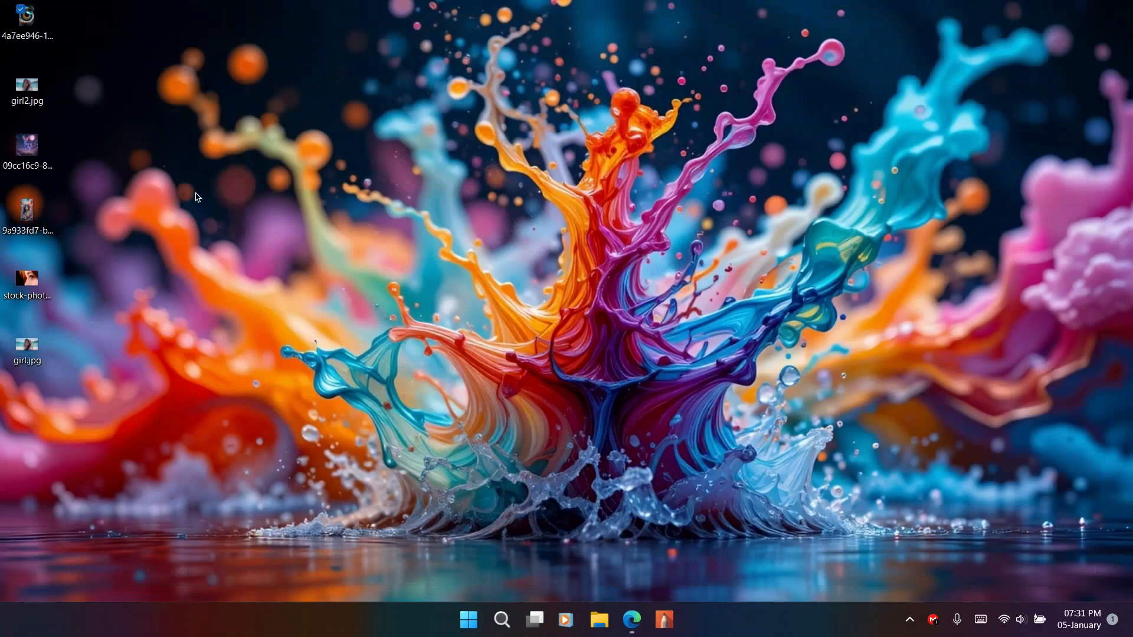
double_click(21, 34)
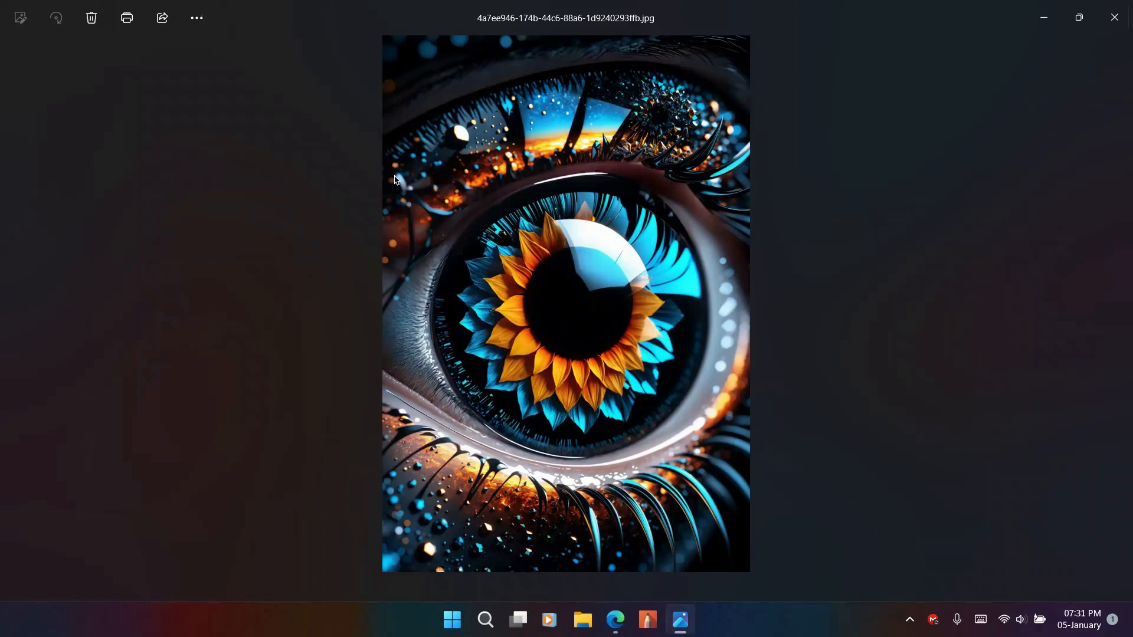
right_click(461, 228)
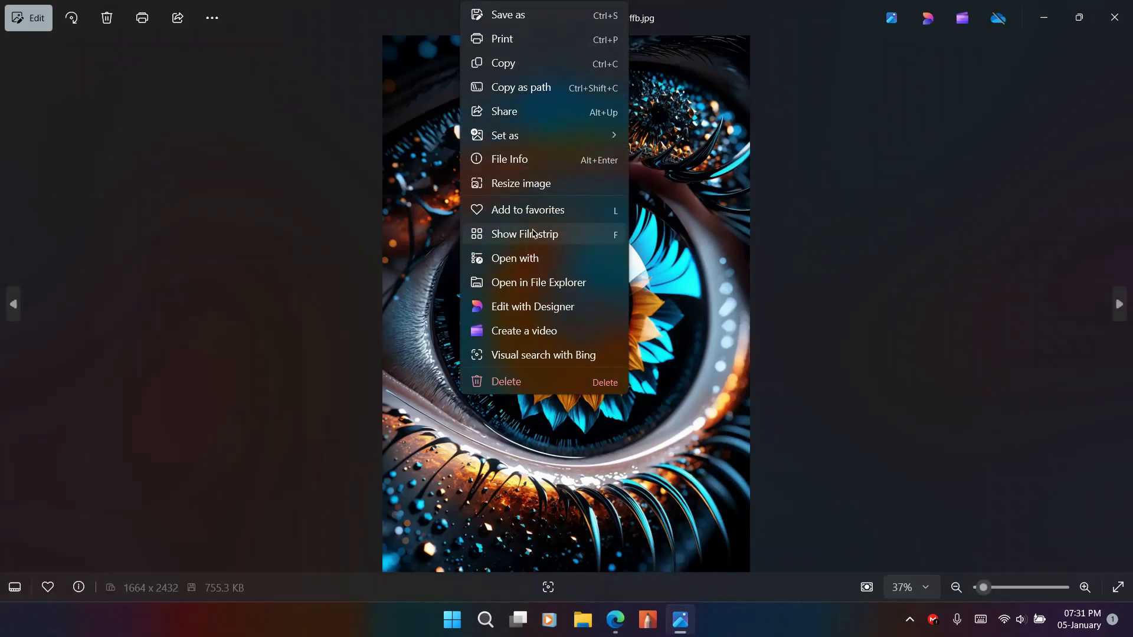
mouse_move(613, 137)
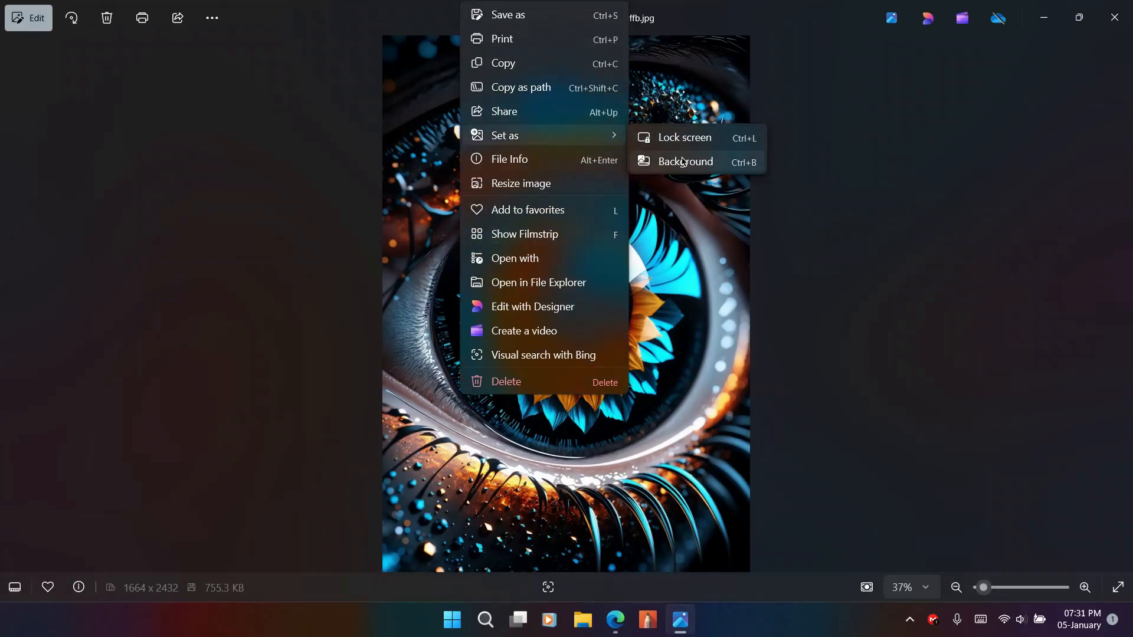
click(709, 156)
click(1115, 17)
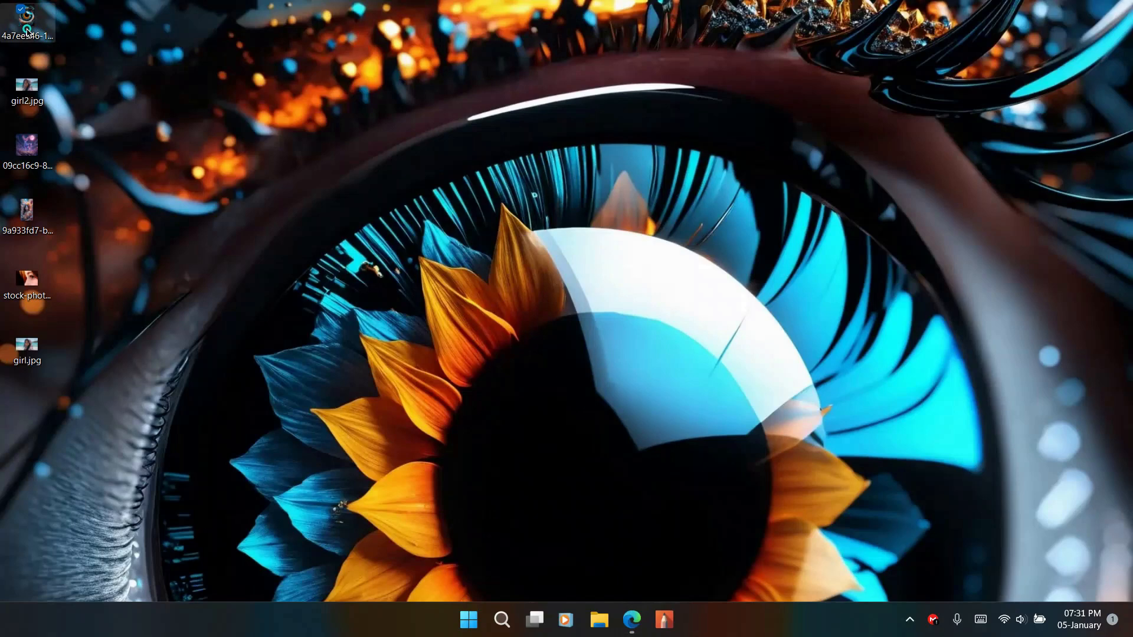
- Switch to Edge, upload the eye image 4a7ee946-174b-44c6-88a6-1d9240293ffb.jpg to Pixelcut's Uncrop Image tool and generate a 16:9 extension
right_click(27, 25)
key(Escape)
click(632, 620)
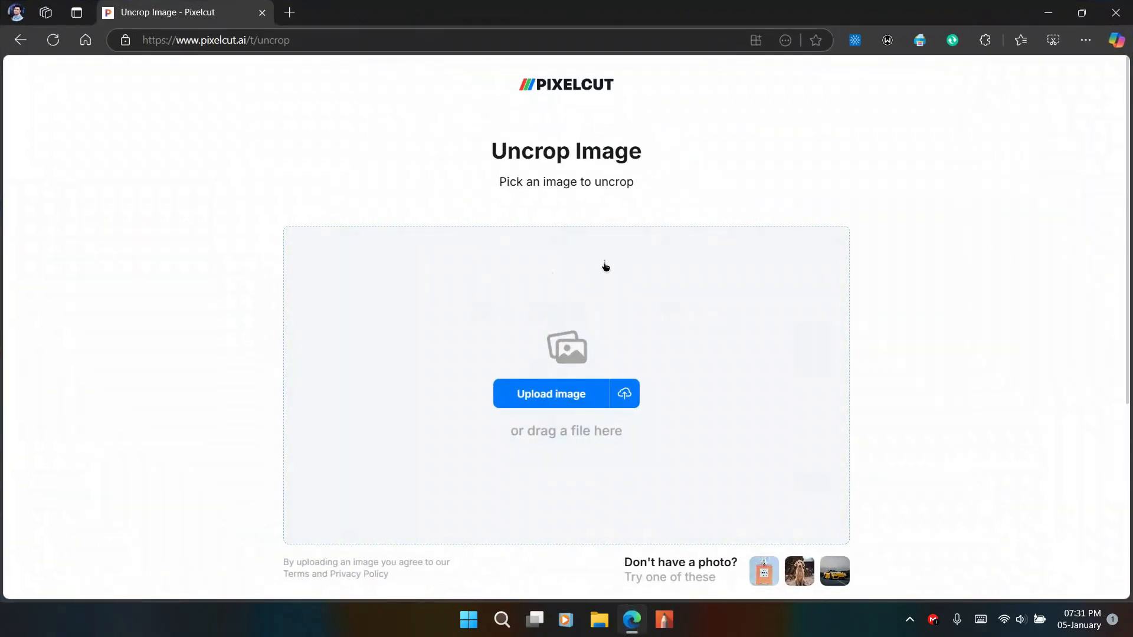
click(553, 397)
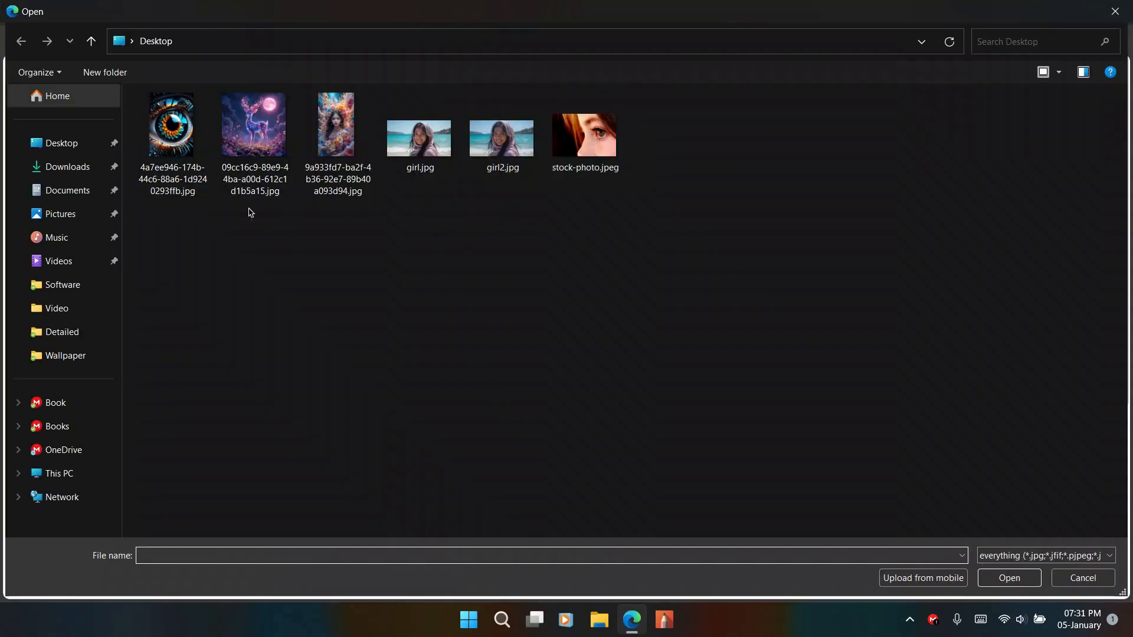
double_click(179, 152)
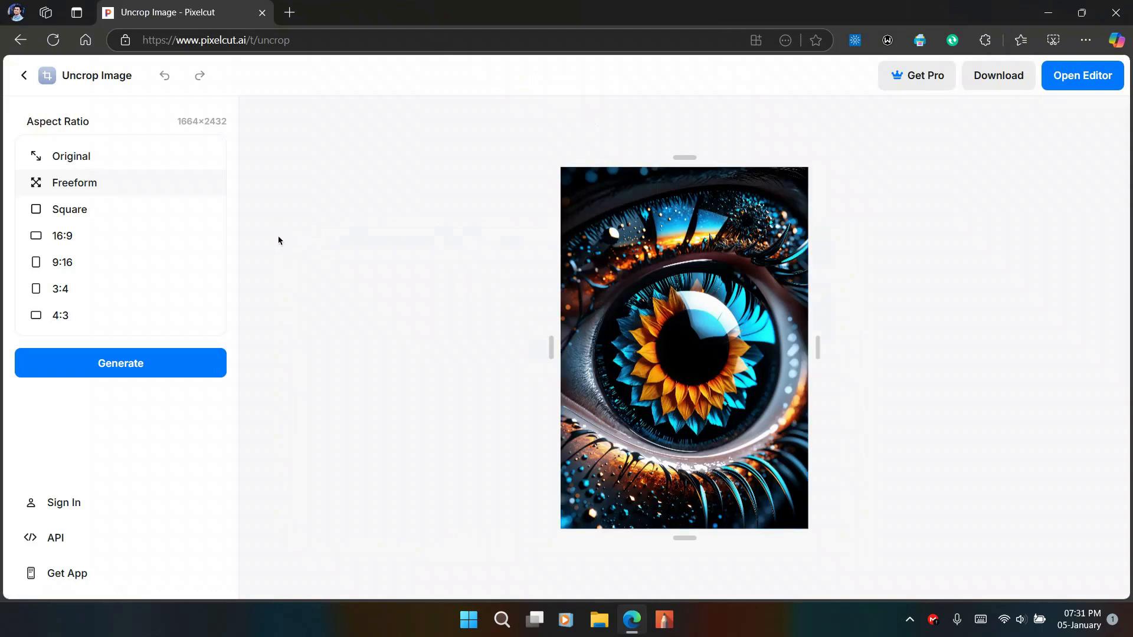
click(71, 239)
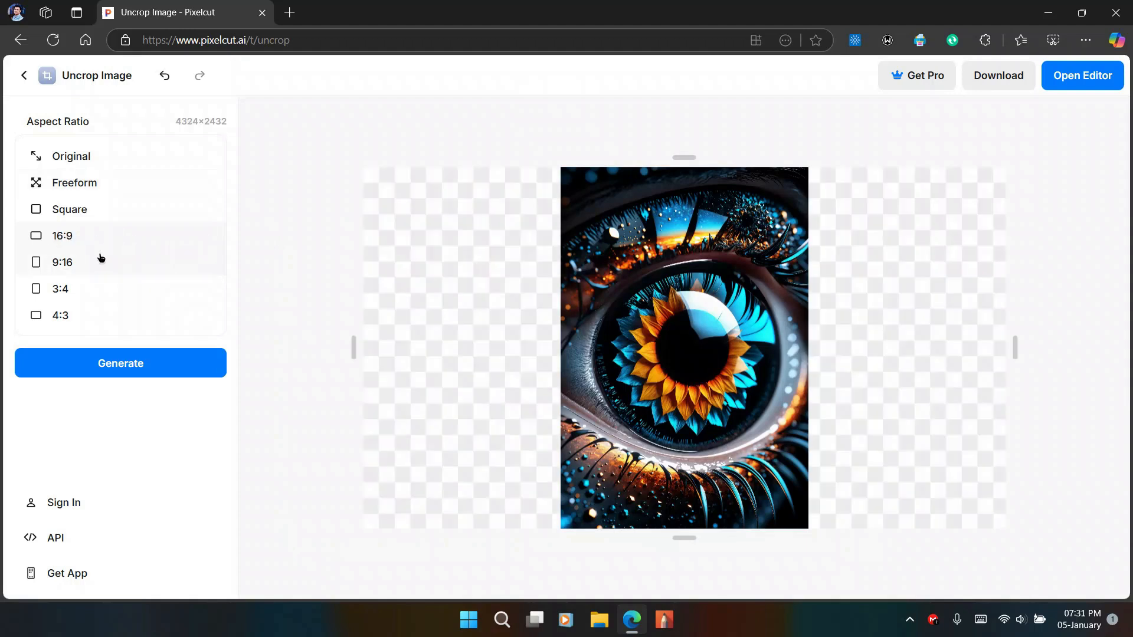
click(147, 366)
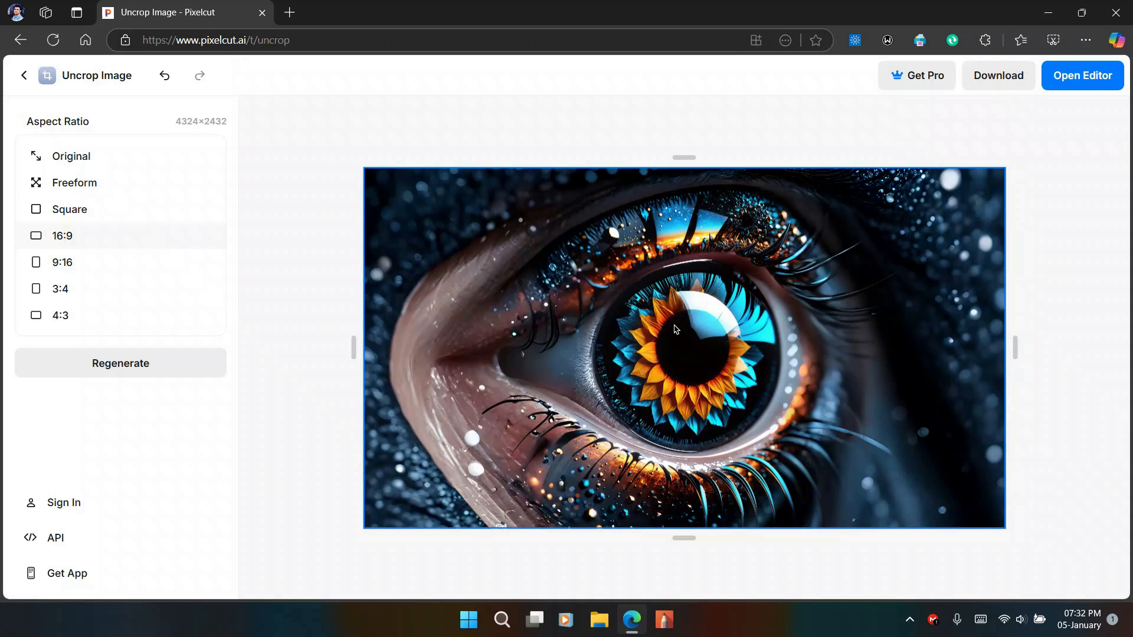
- Download the extended eye image, dismiss the Pro offer and leave the current uncrop project
click(1007, 77)
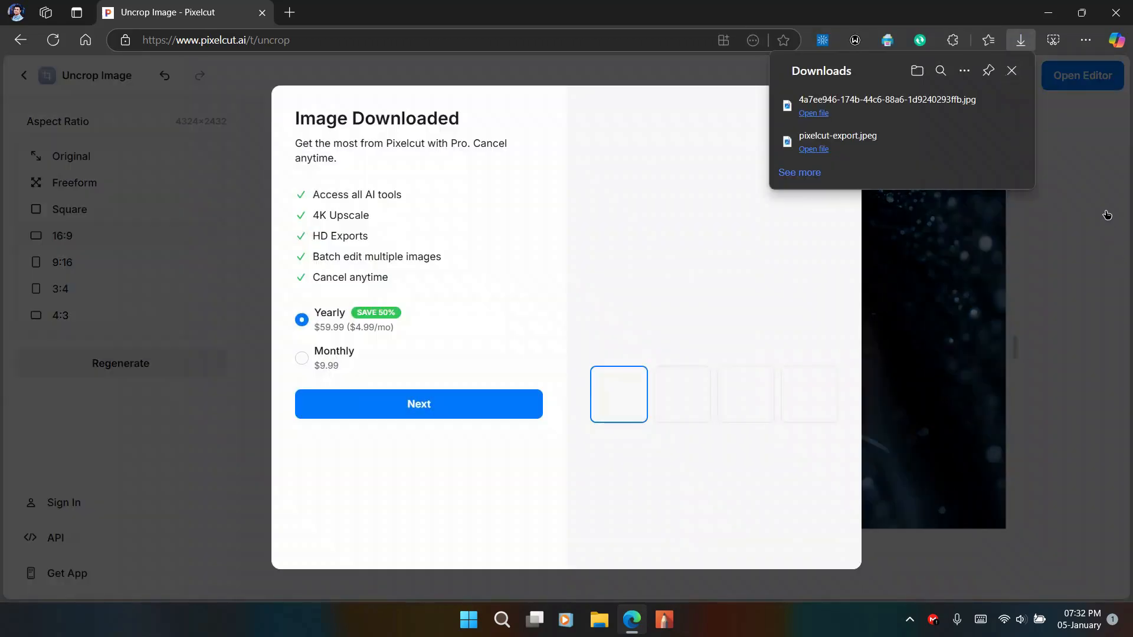
click(1103, 212)
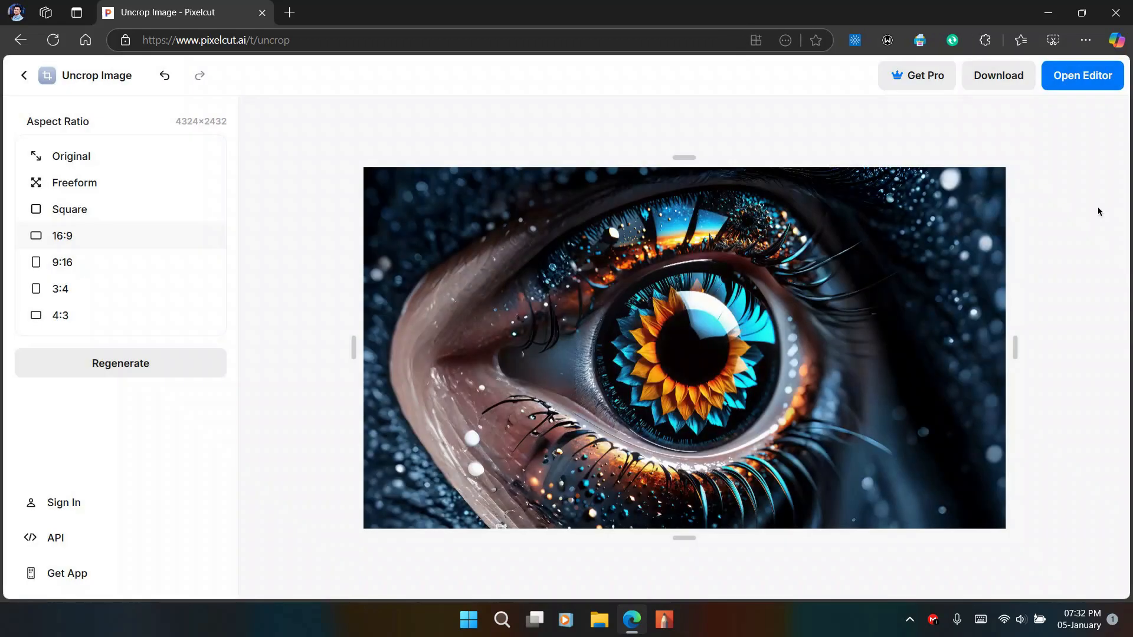
click(27, 77)
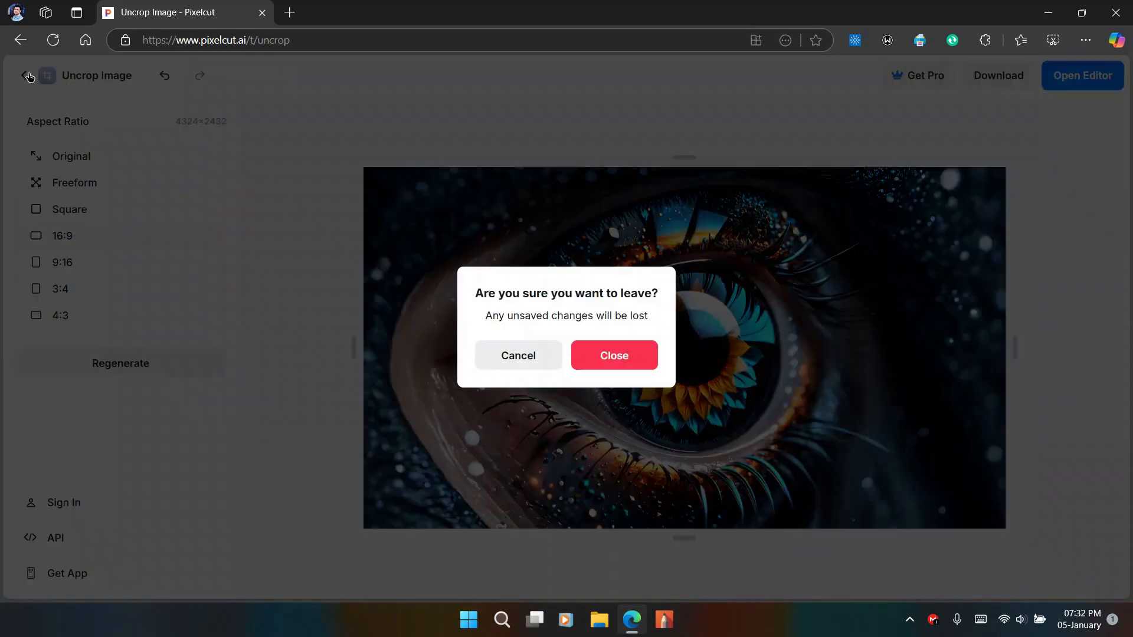
click(614, 355)
- Upload 9a933fd7-ba2f-4b36-92e7-89b40a093d94.jpg from the Desktop folder and start generating its 16:9 extension
click(553, 391)
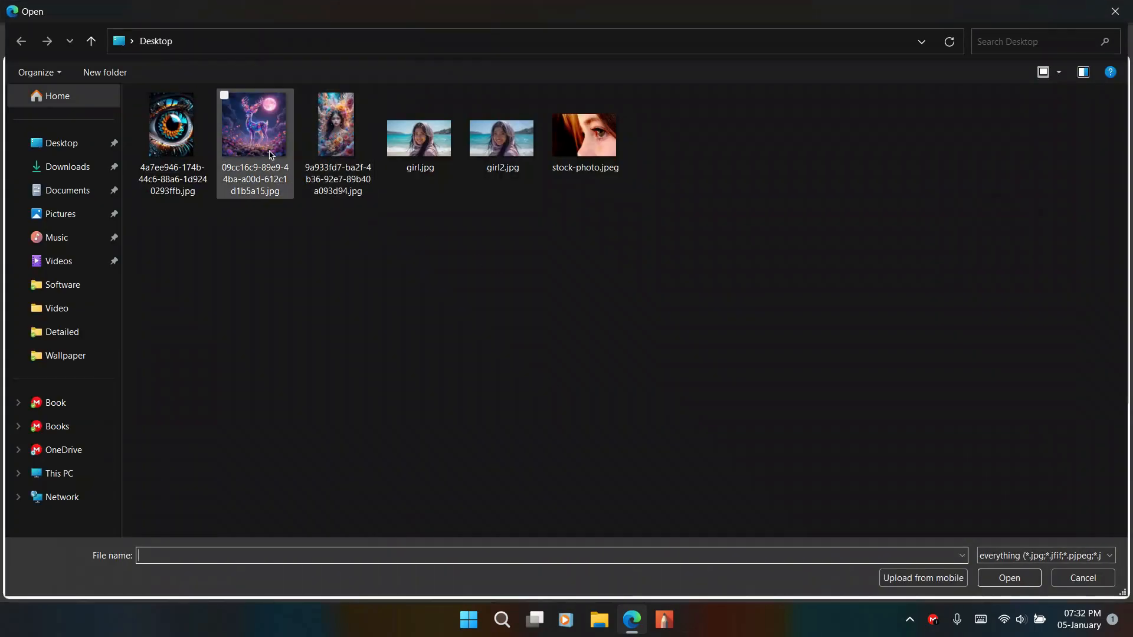
click(333, 154)
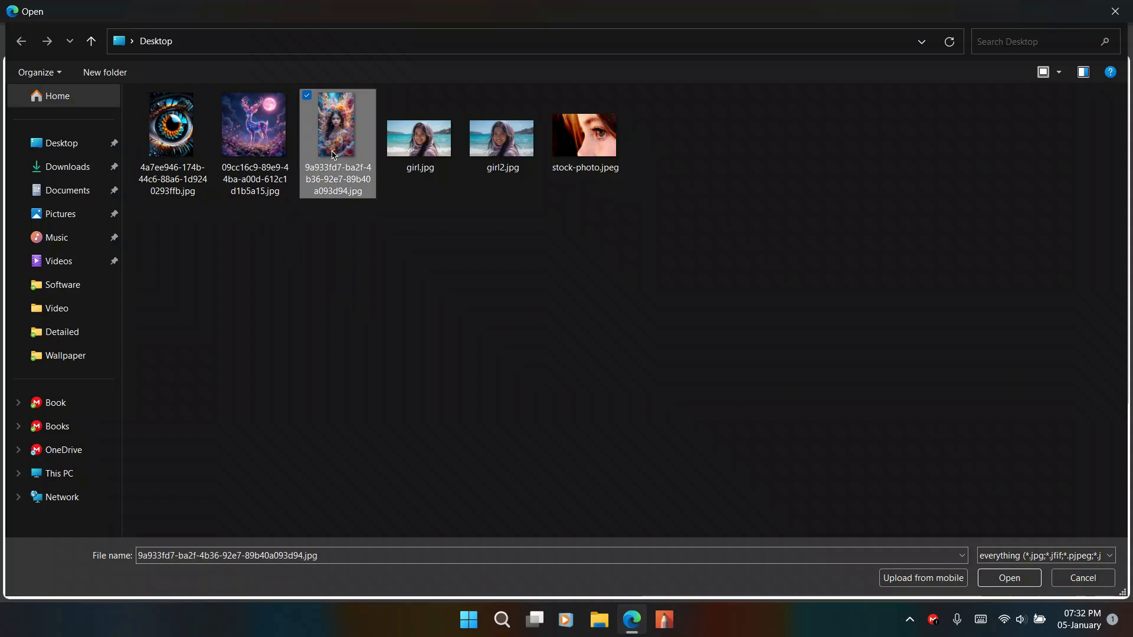
double_click(333, 155)
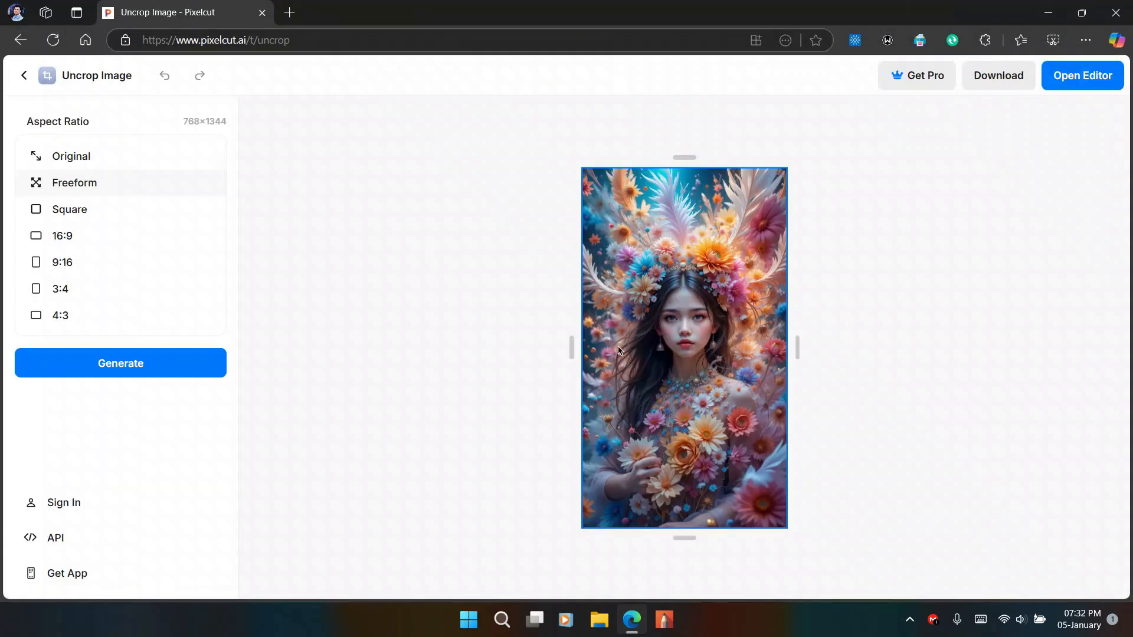
click(71, 242)
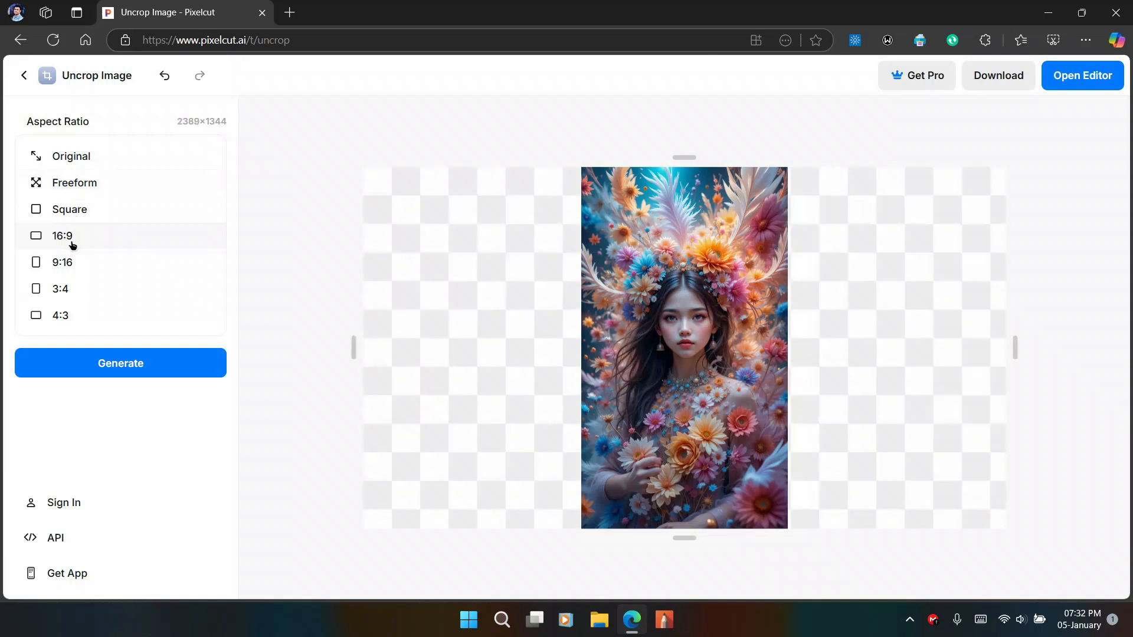
click(142, 358)
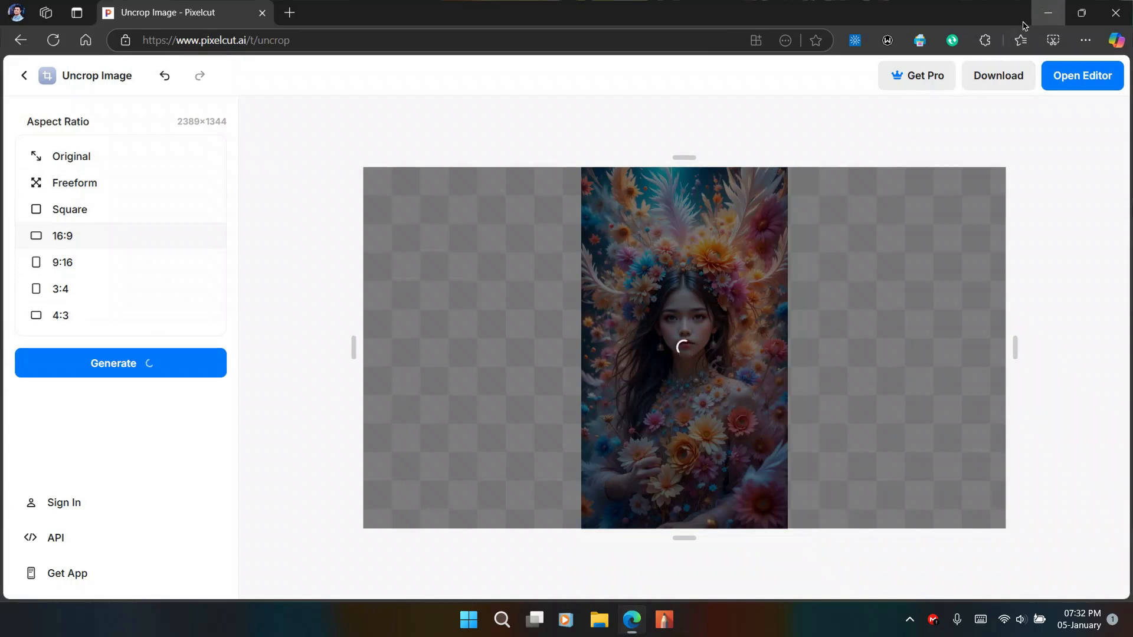
- Minimize the browser and open the extended eye image from the Downloads folder in File Explorer
click(1045, 13)
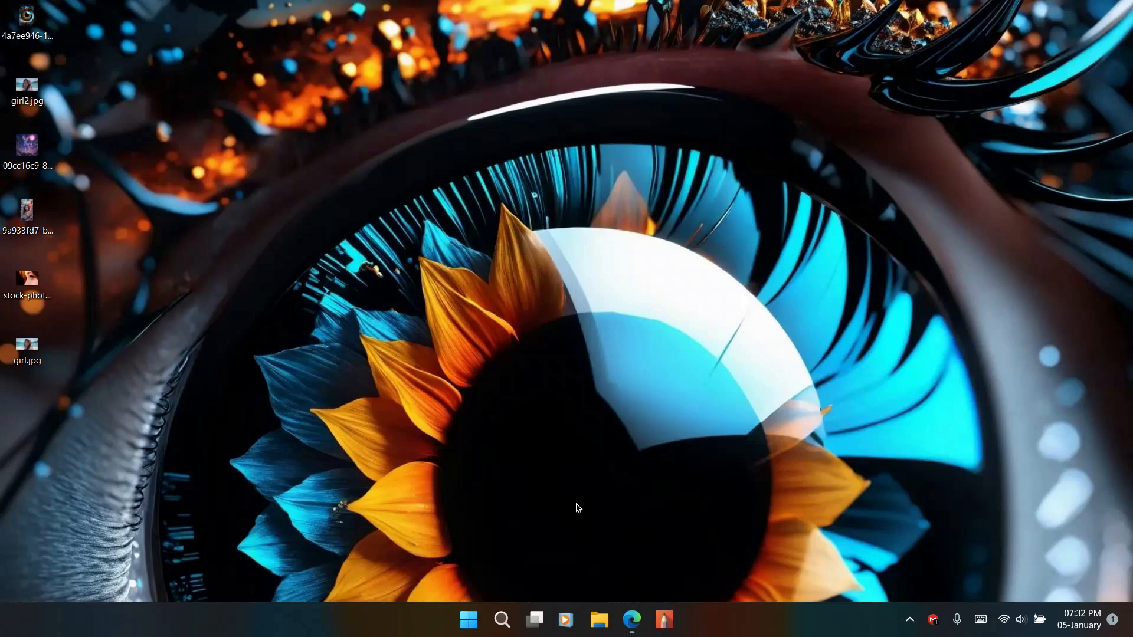
click(599, 620)
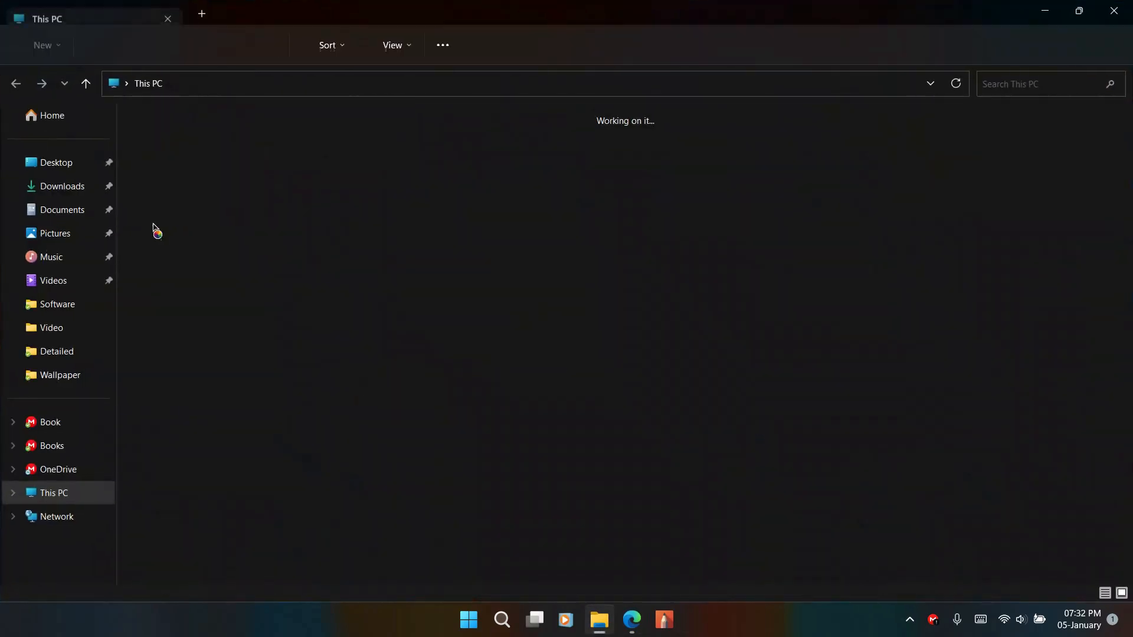
click(62, 186)
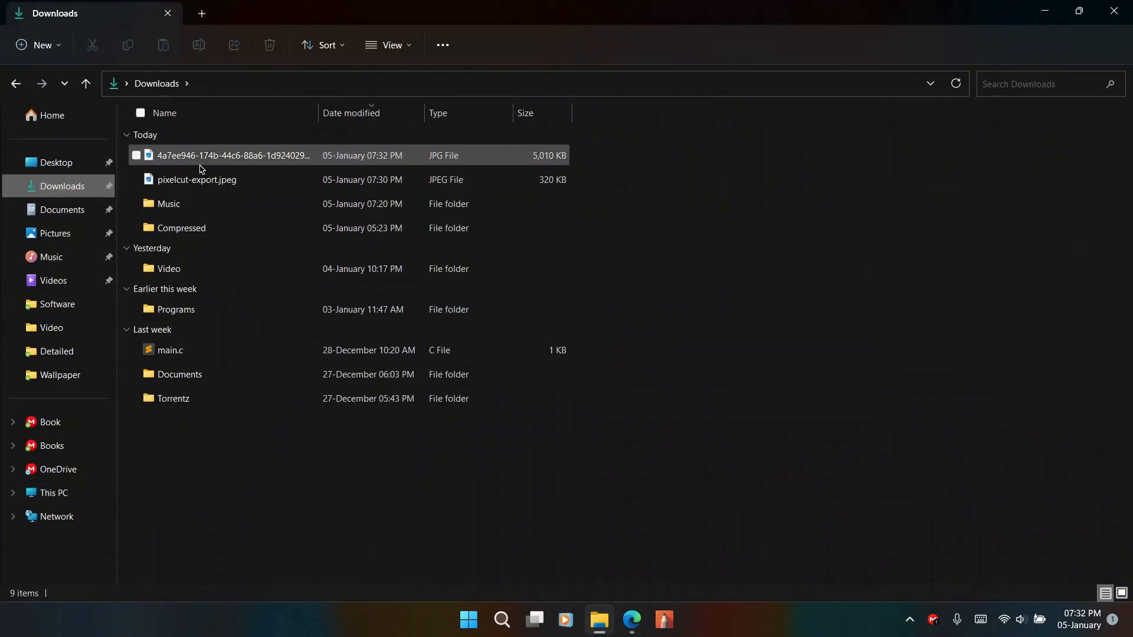
double_click(200, 167)
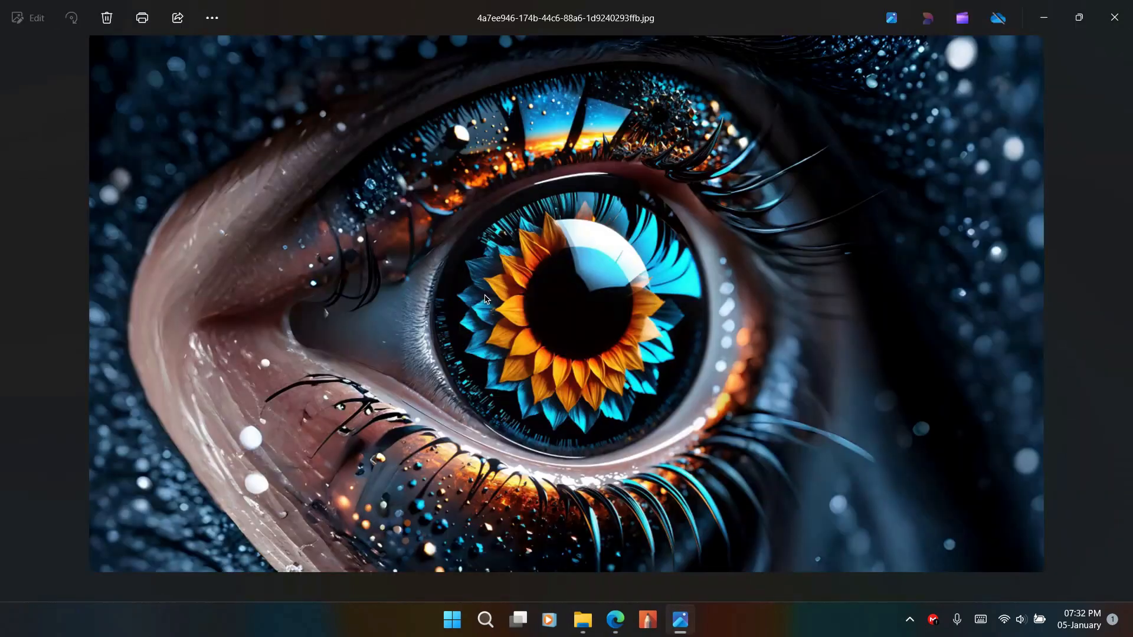
- Set the extended eye image as the desktop background, close Photos and show the desktop
right_click(485, 298)
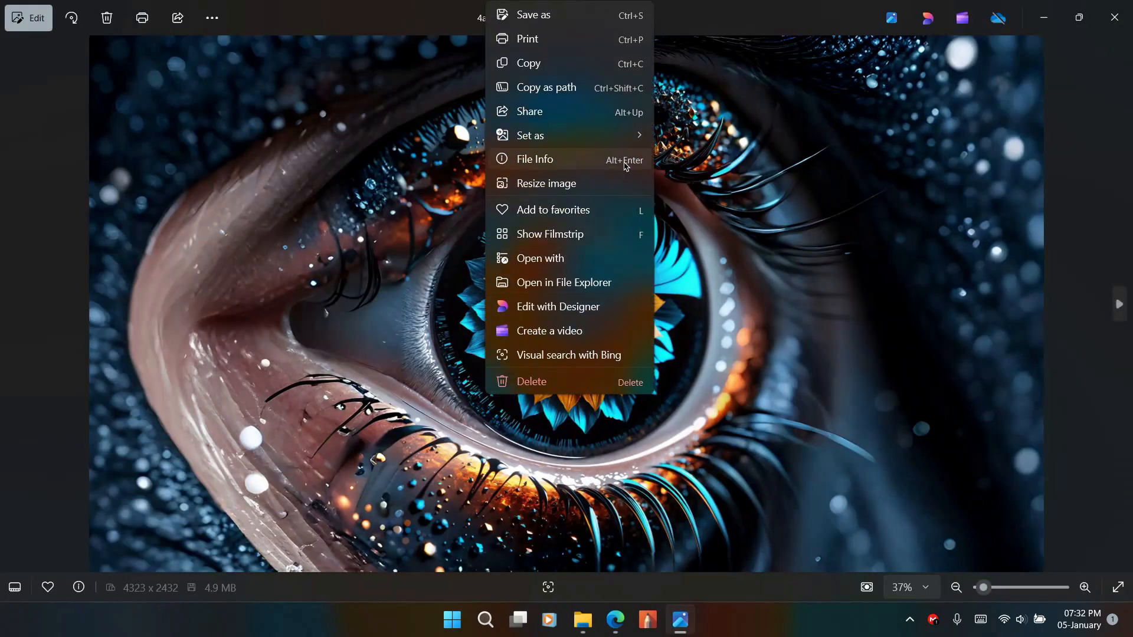
mouse_move(615, 144)
click(711, 160)
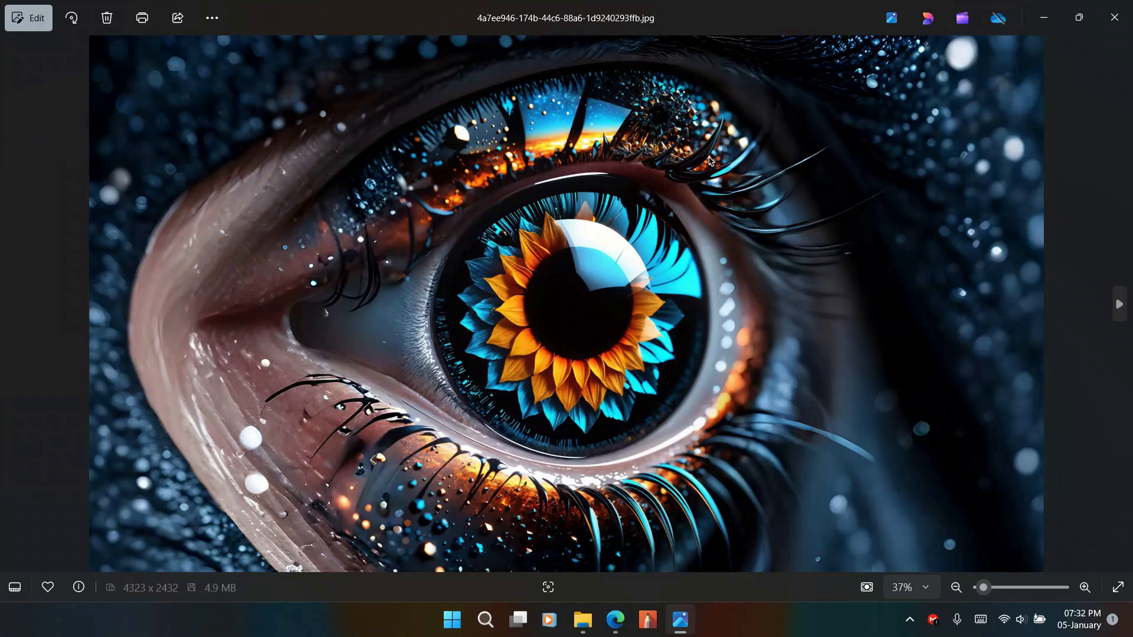
click(1114, 18)
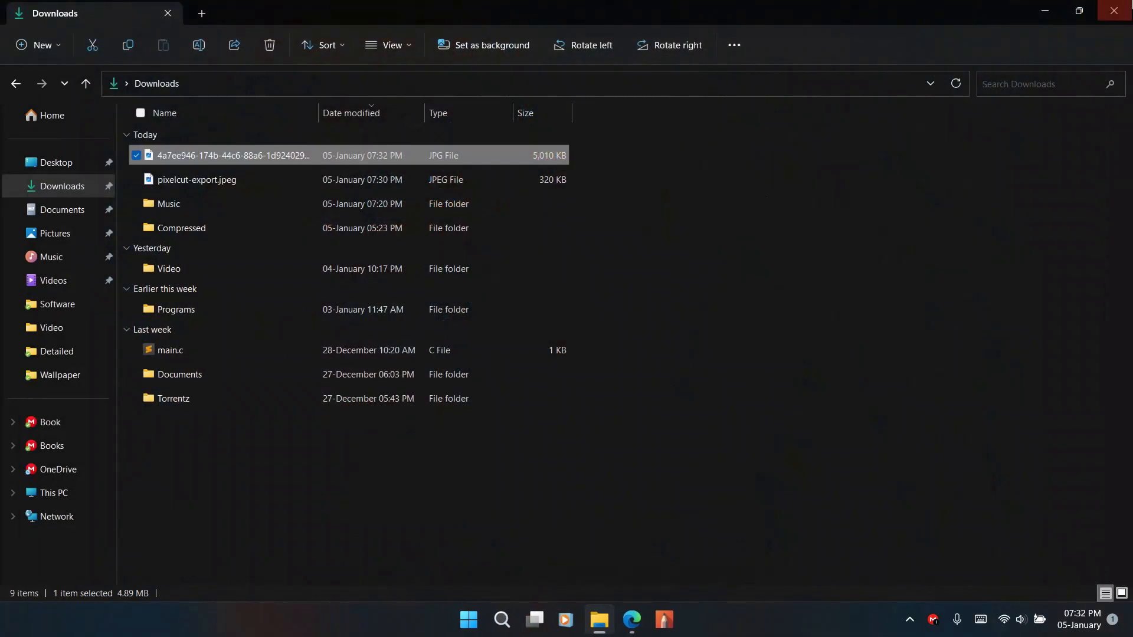
key(super+d)
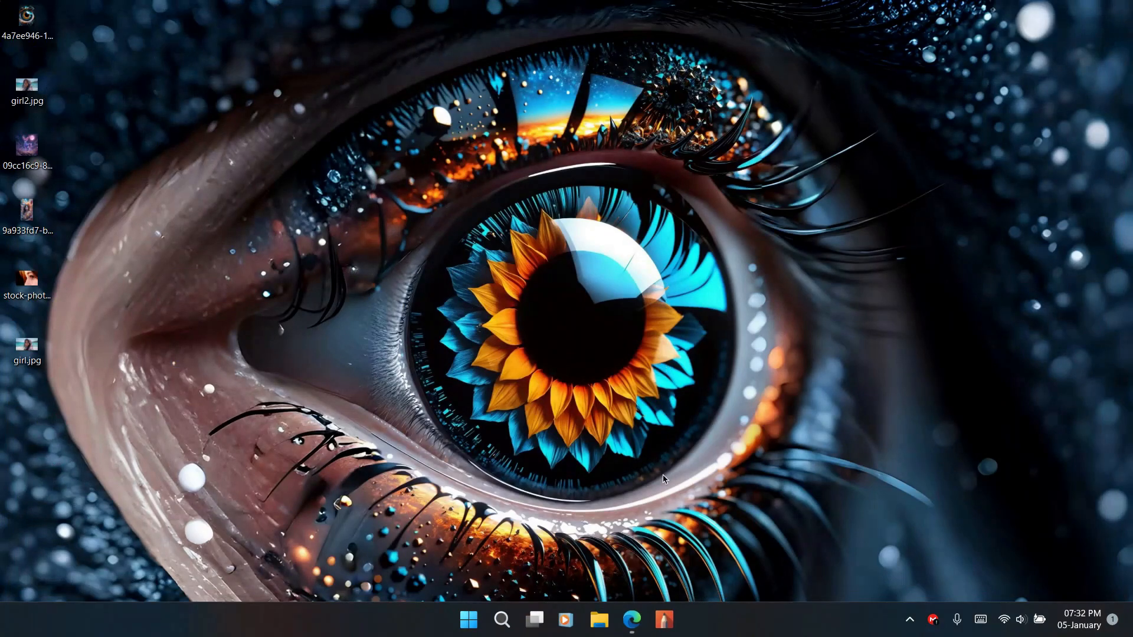
- Return to Edge and regenerate the flower girl's 16:9 extension five times to get a floating-flower background
click(632, 619)
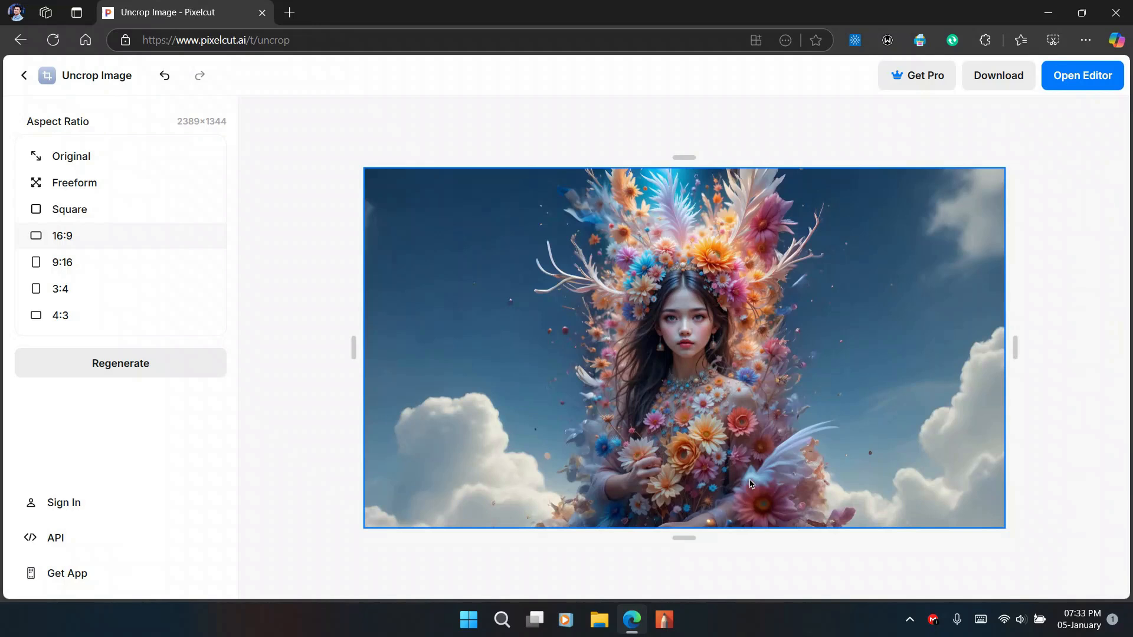
click(146, 366)
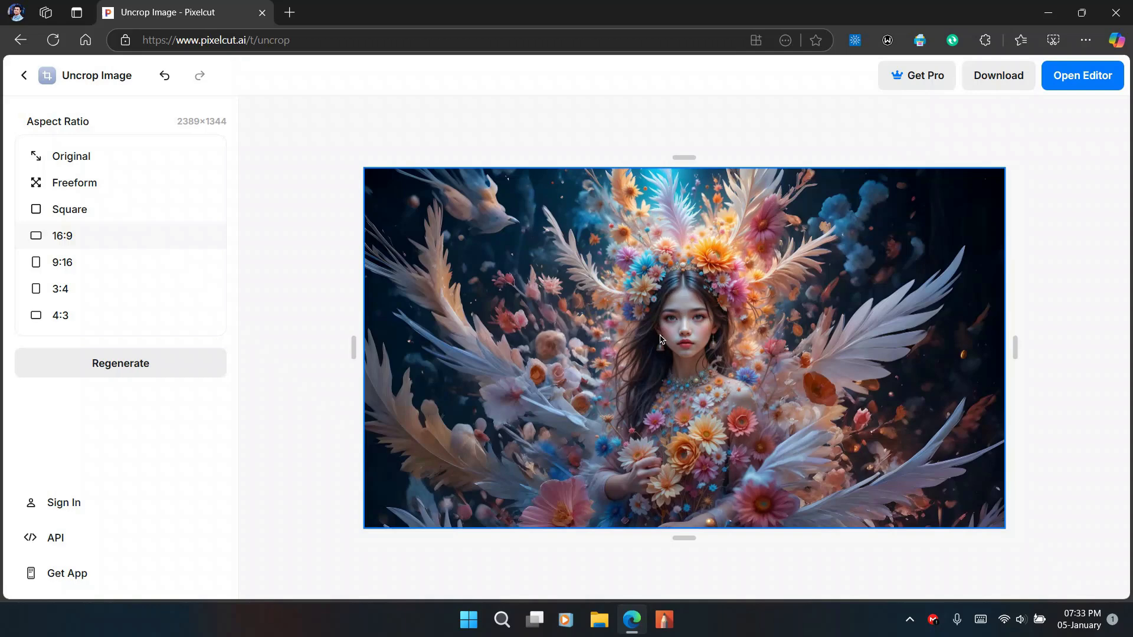
click(128, 365)
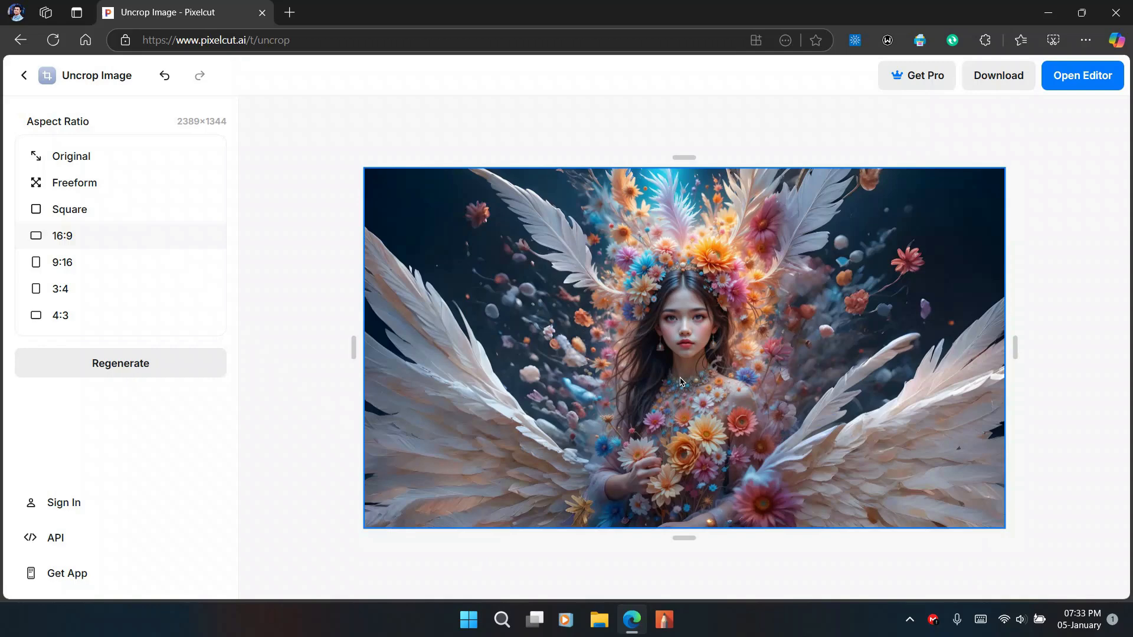
click(155, 362)
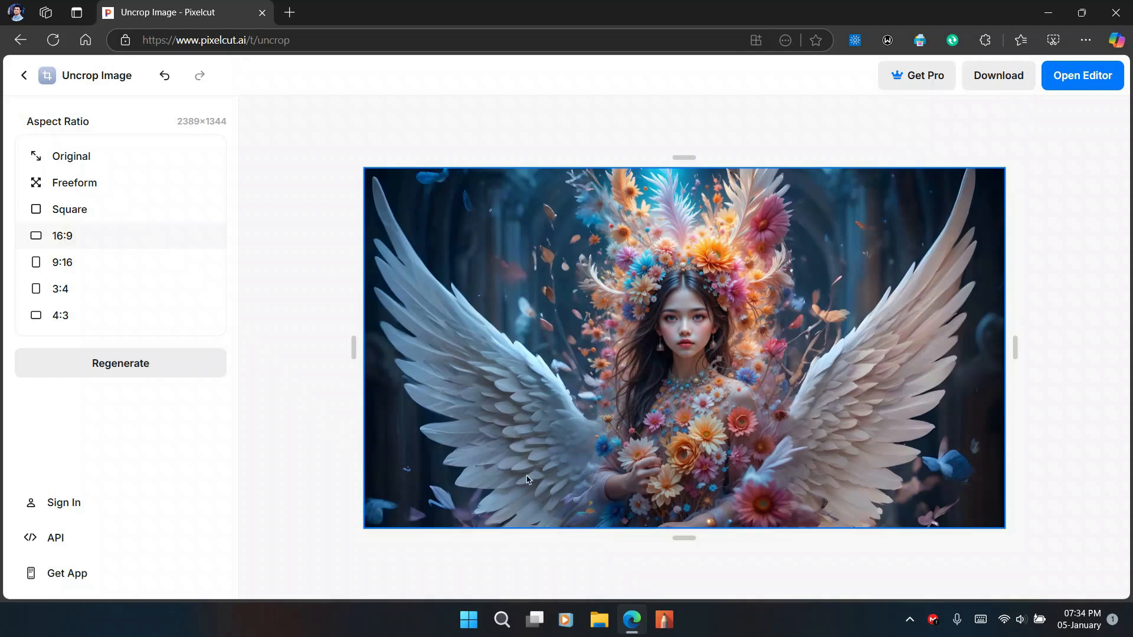
click(110, 364)
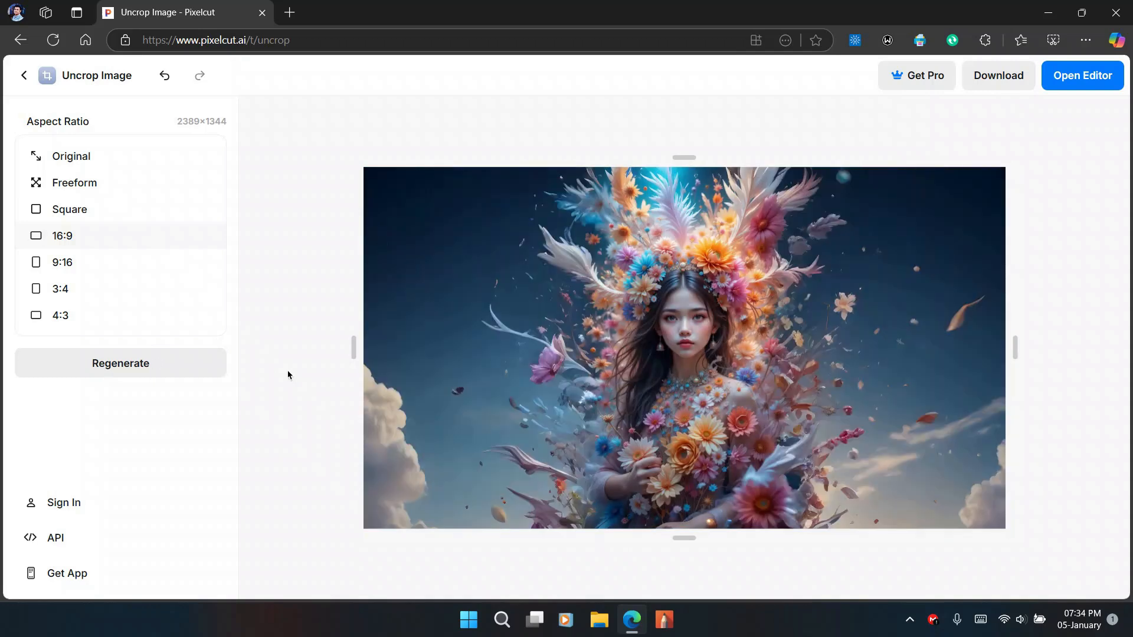
click(157, 370)
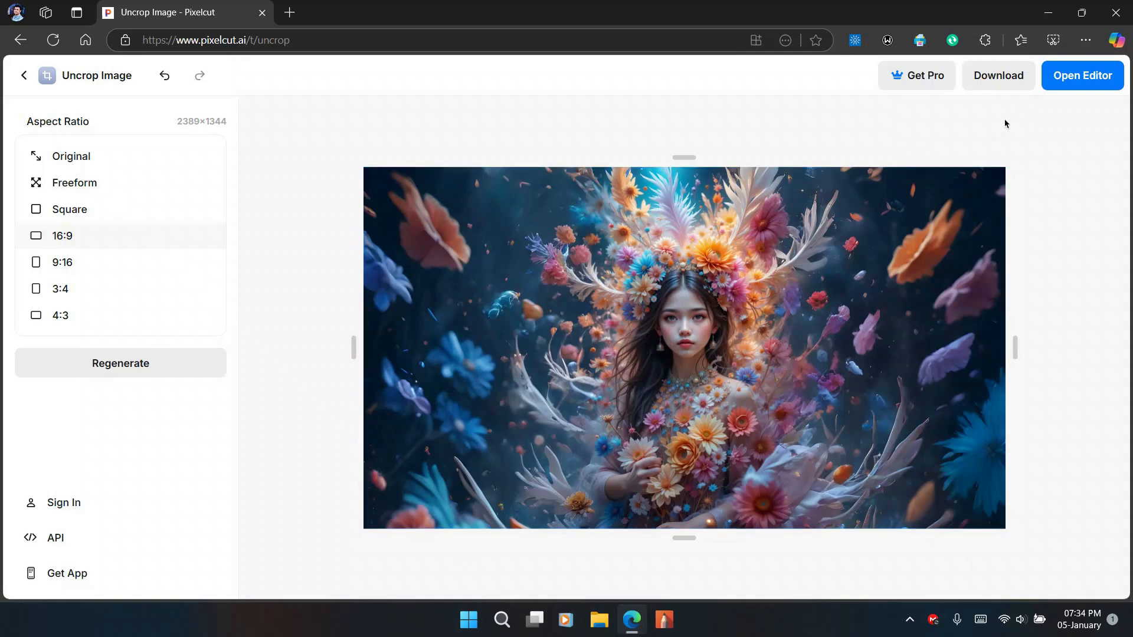
- Download the 16:9 flower girl image and open the downloaded file from the browser
click(1000, 79)
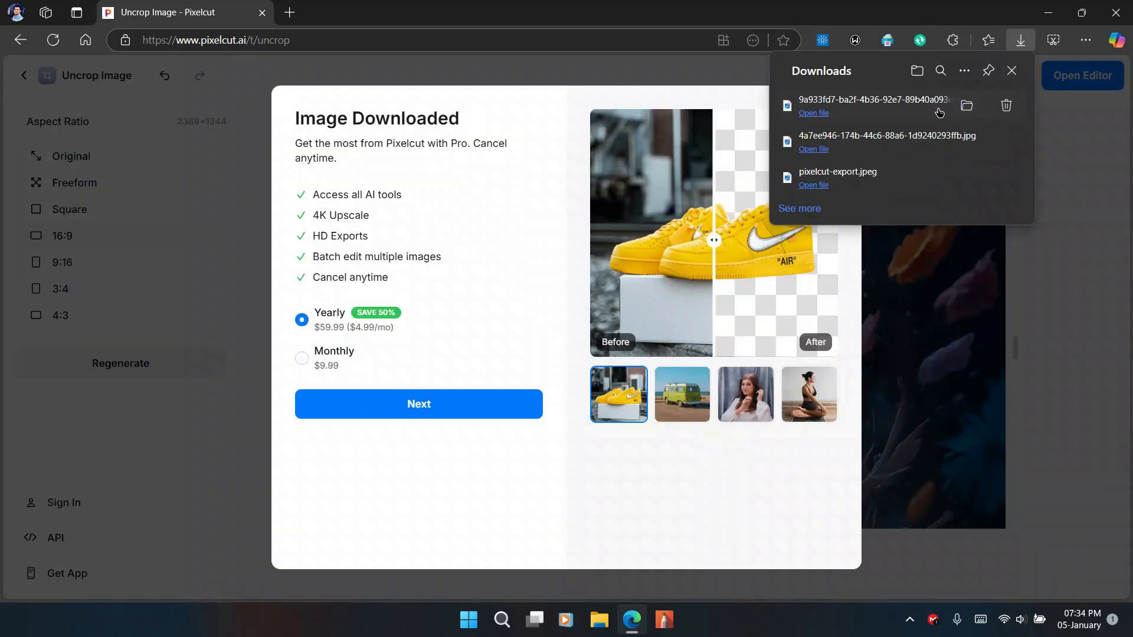
click(939, 113)
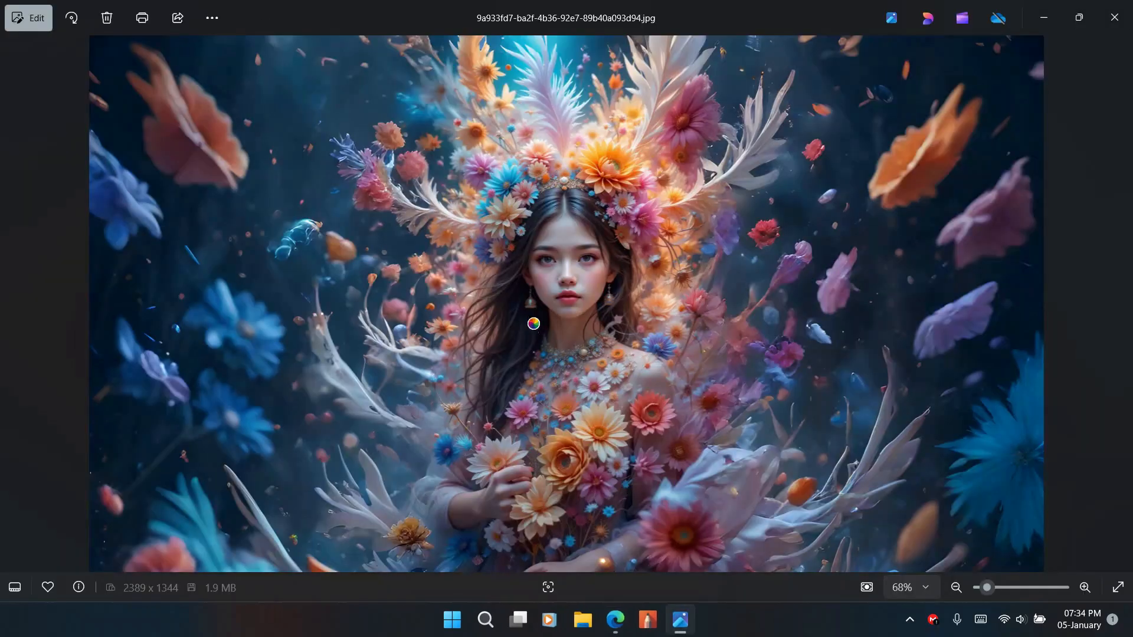
- Set the flower girl image as the desktop background, close Photos and minimize the browser to show the desktop
right_click(534, 323)
mouse_move(674, 134)
click(748, 147)
right_click(554, 208)
mouse_move(743, 347)
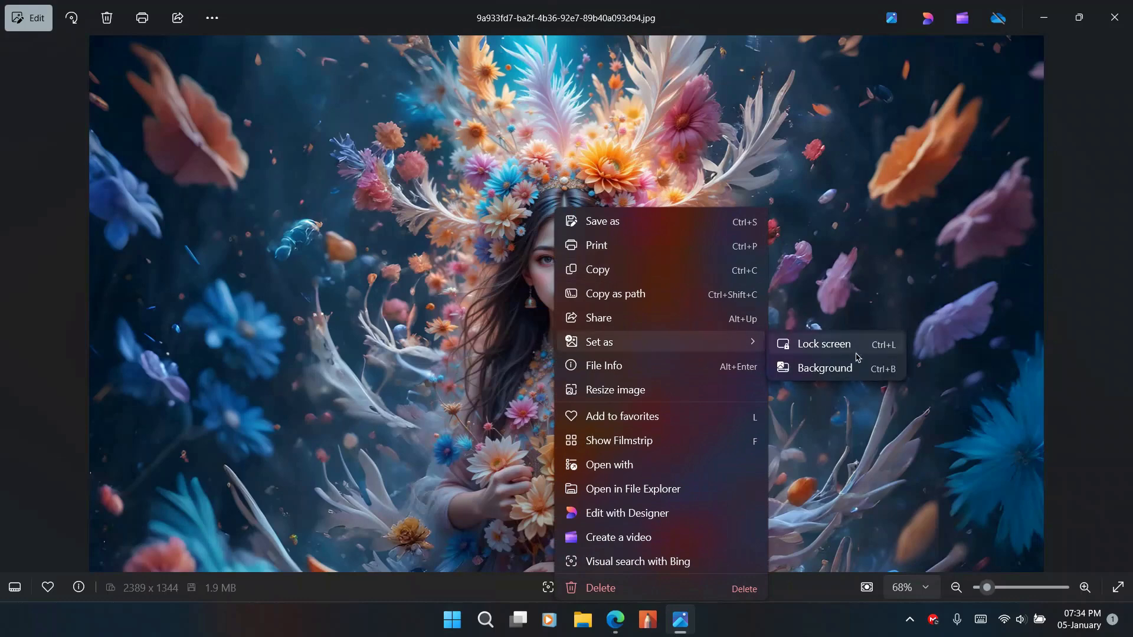
click(853, 368)
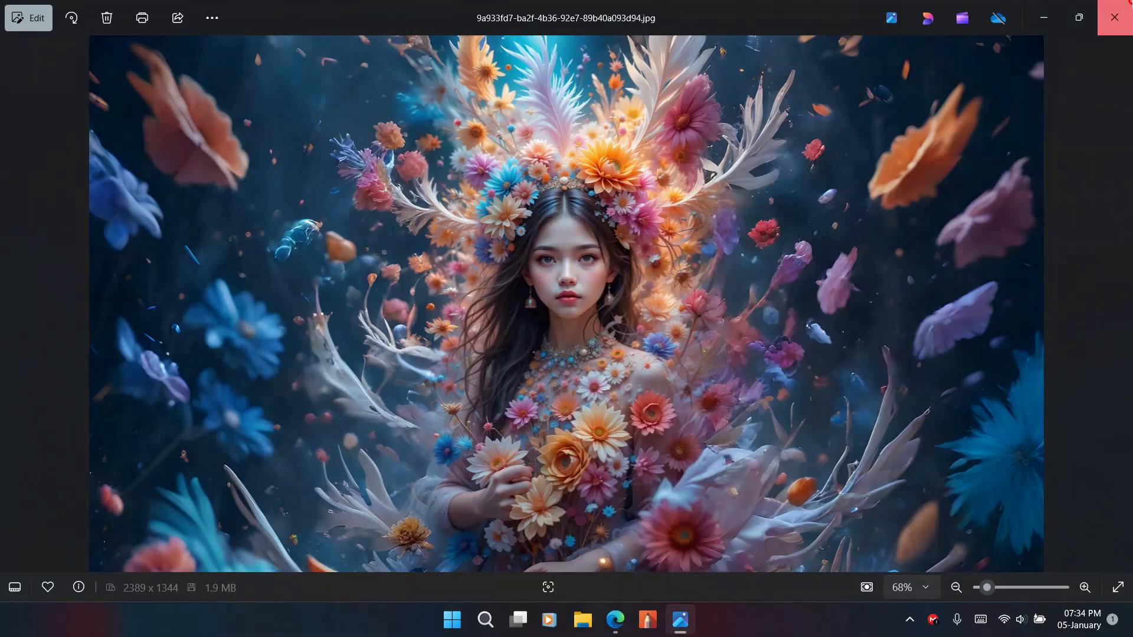
click(1129, 2)
click(1076, 190)
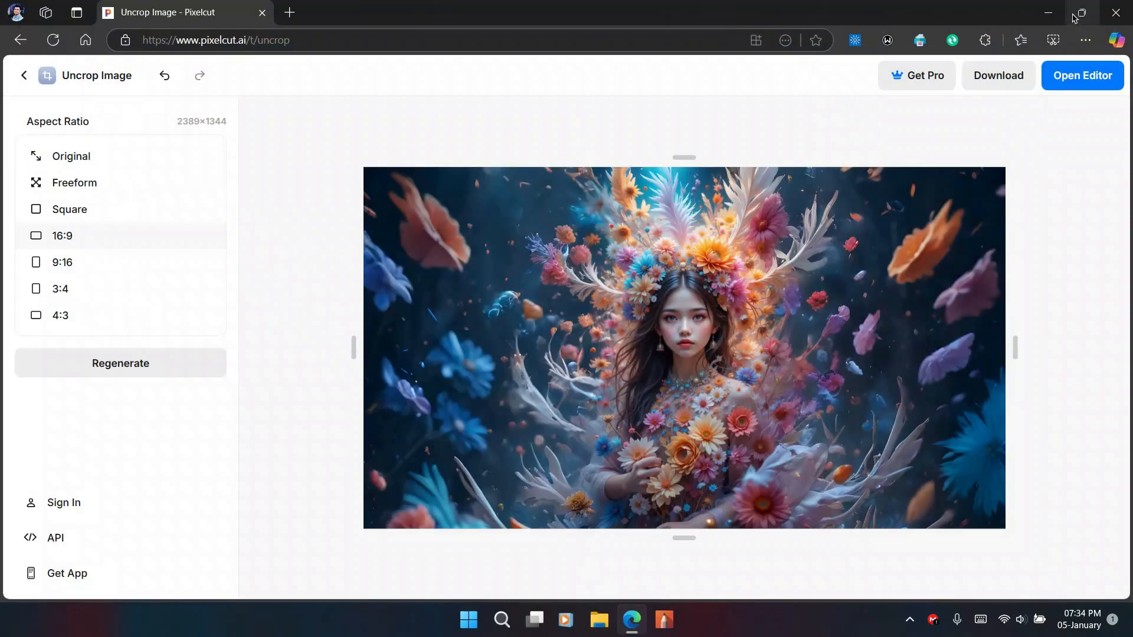
click(1048, 13)
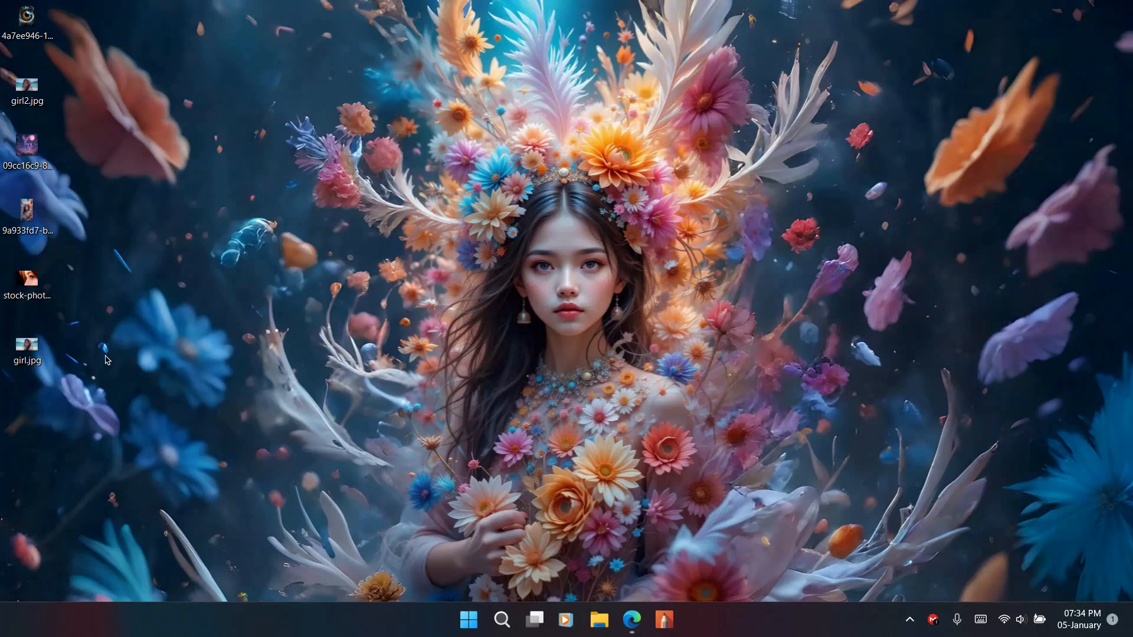
double_click(33, 289)
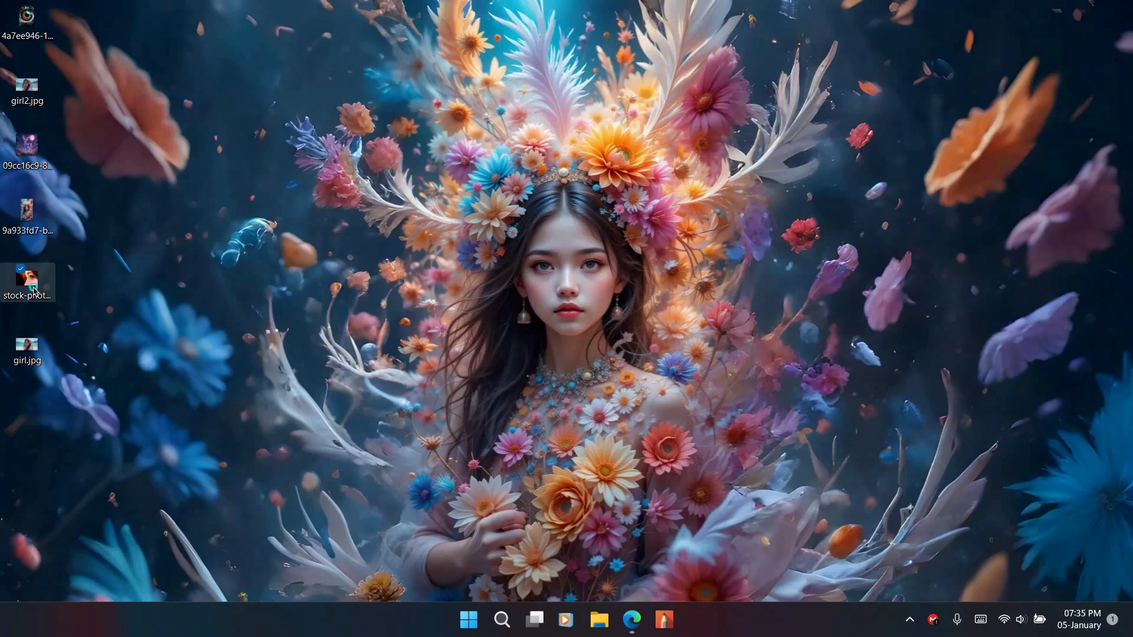
right_click(33, 288)
click(28, 347)
right_click(28, 349)
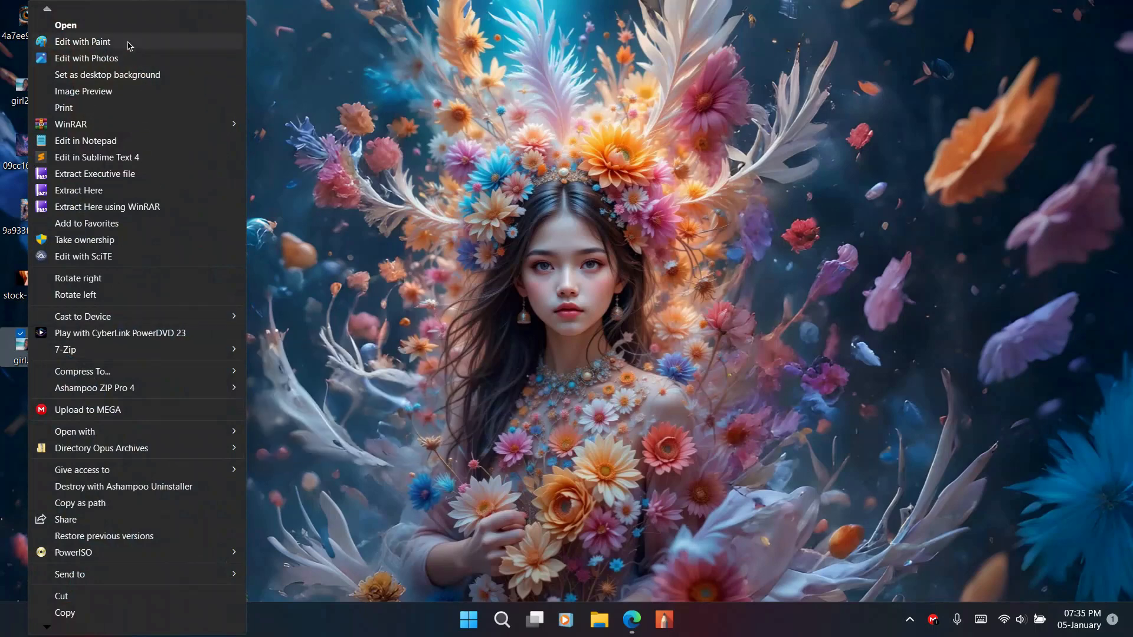
click(413, 244)
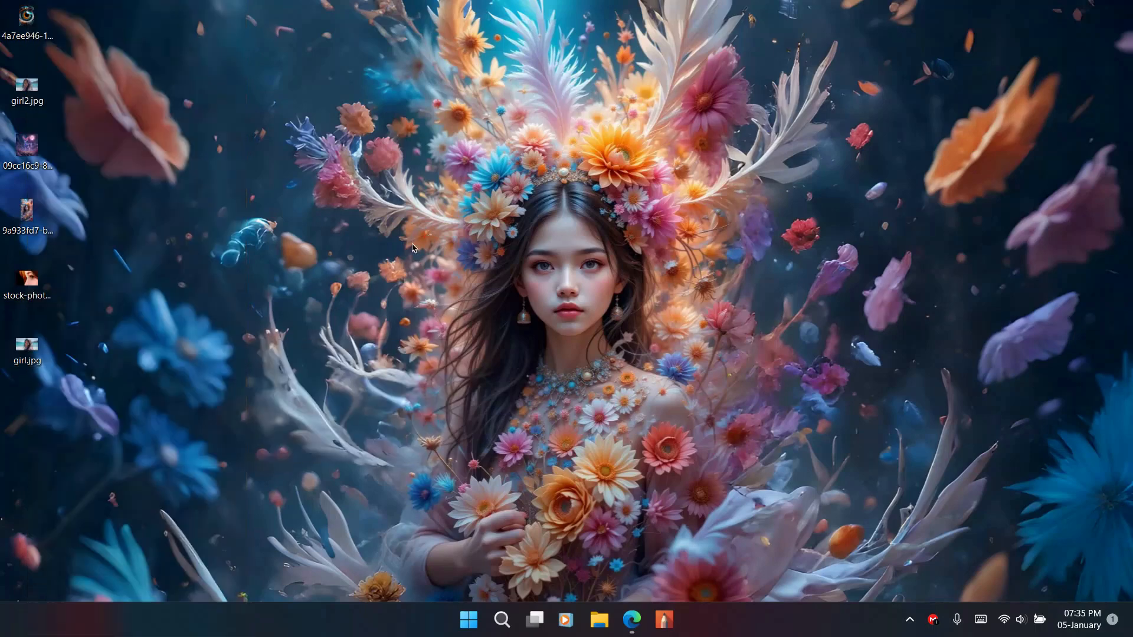
- Open girl2.jpg from the desktop in Paint and maximize the Paint window
click(35, 101)
right_click(36, 101)
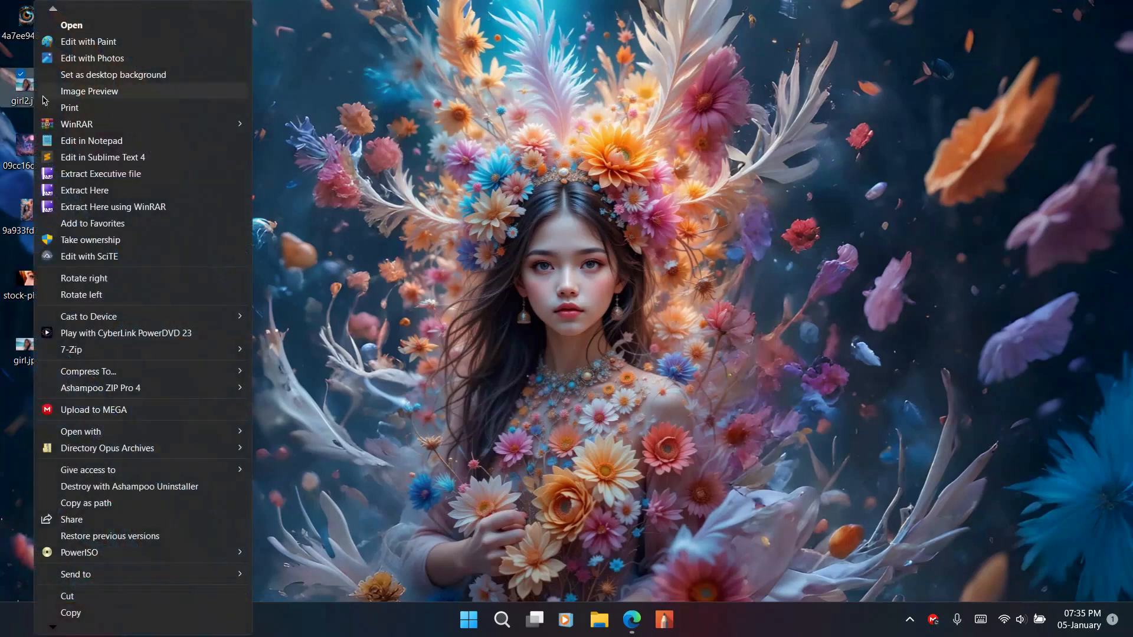
click(102, 45)
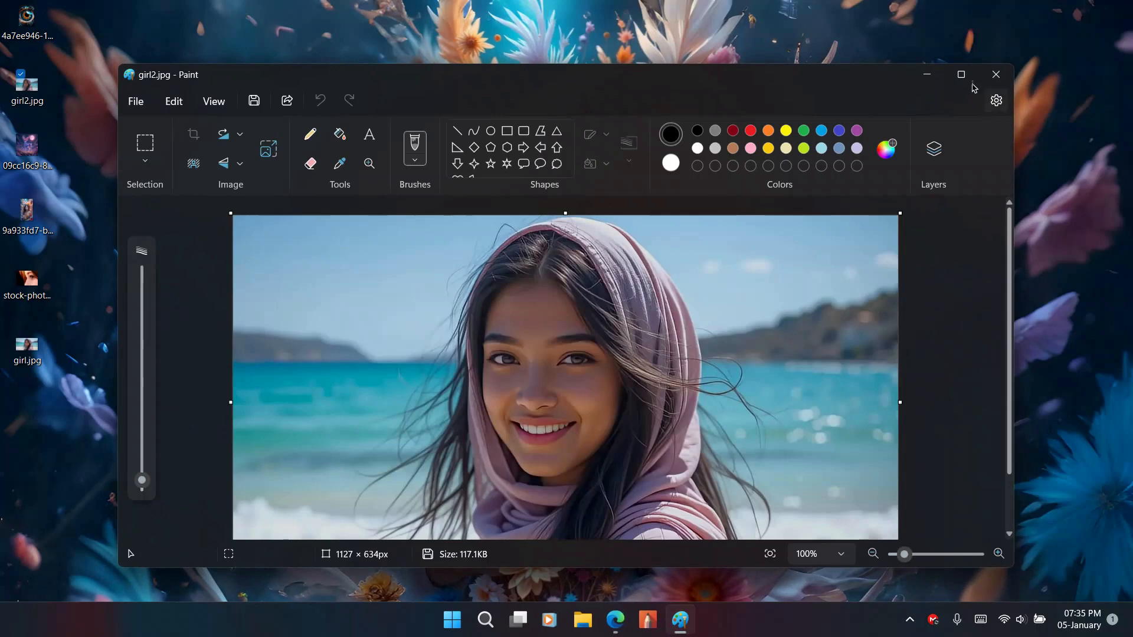
click(962, 75)
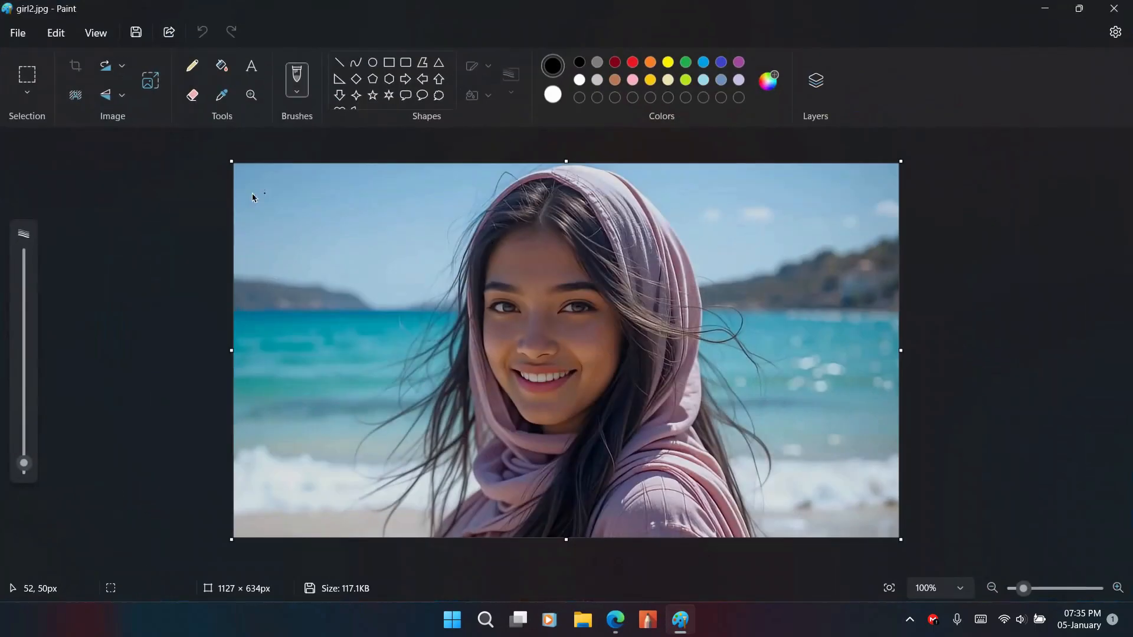
- Remove the background behind the girl in the headscarf and close Paint
click(80, 101)
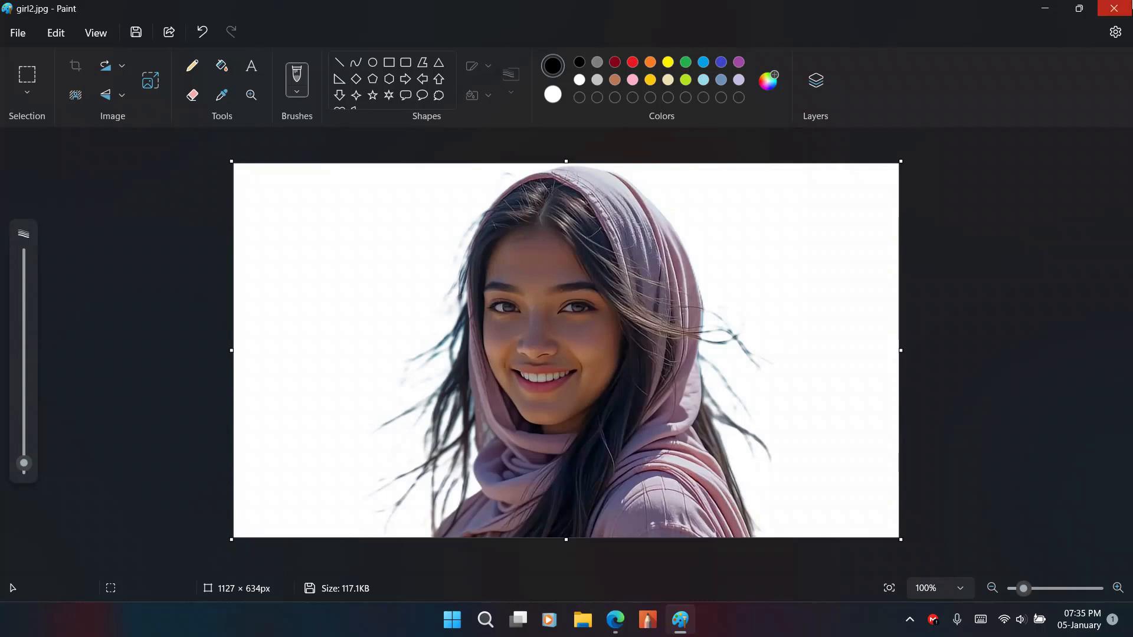
click(1114, 8)
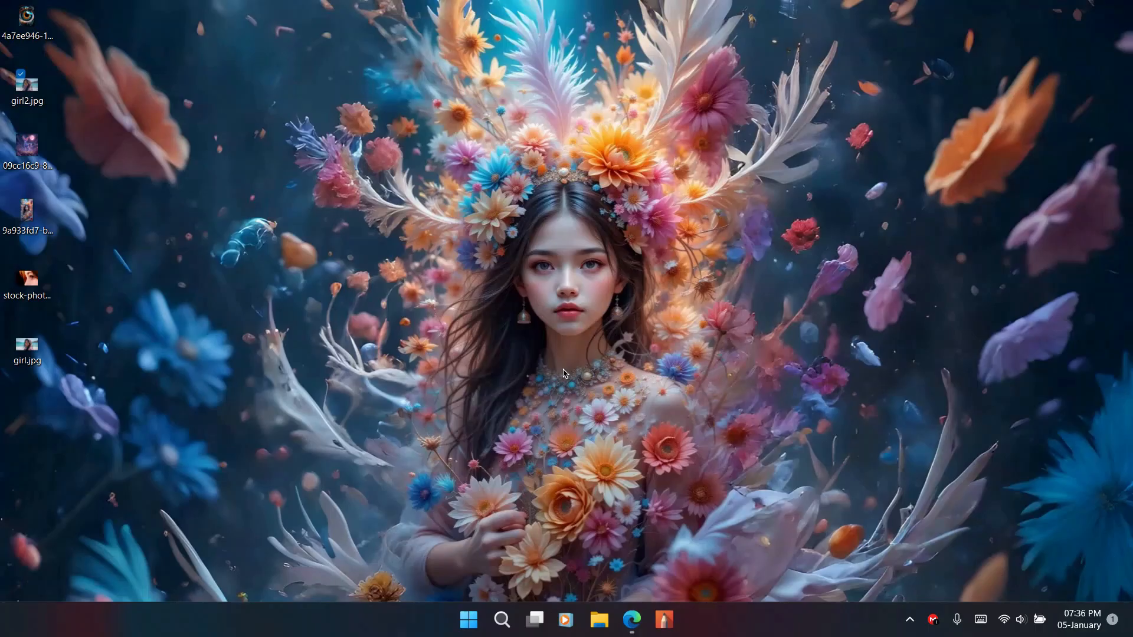